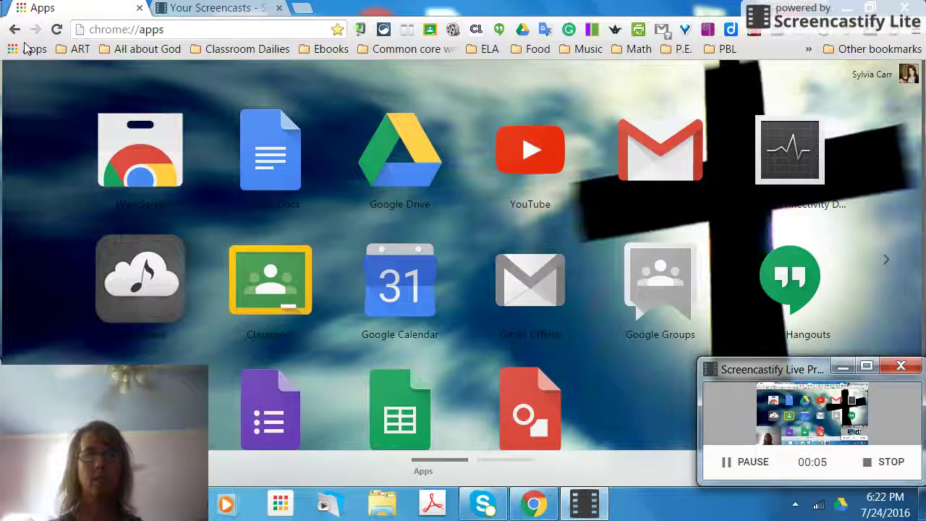
# - Create a blank form in Google Forms and title it "Favorite Ice Cream Flavors"
pyautogui.click(287, 405)
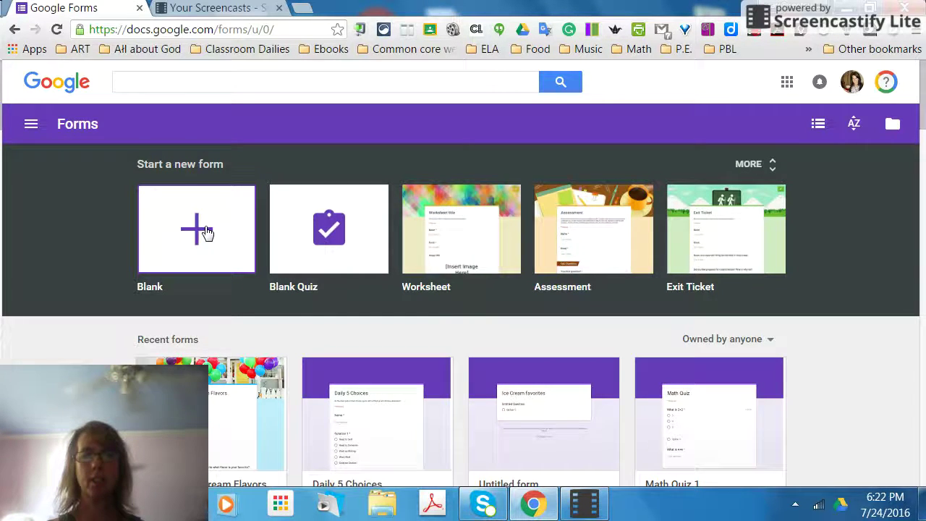
pyautogui.click(206, 231)
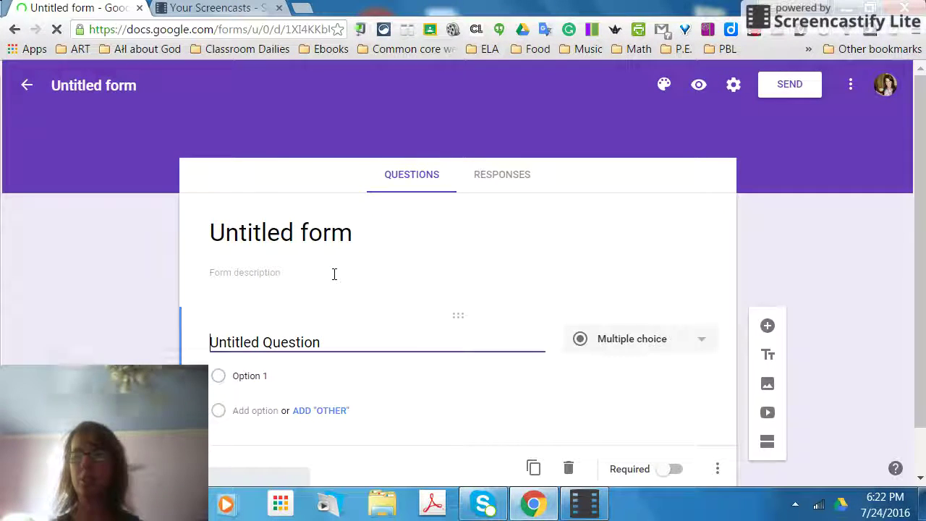
pyautogui.click(87, 90)
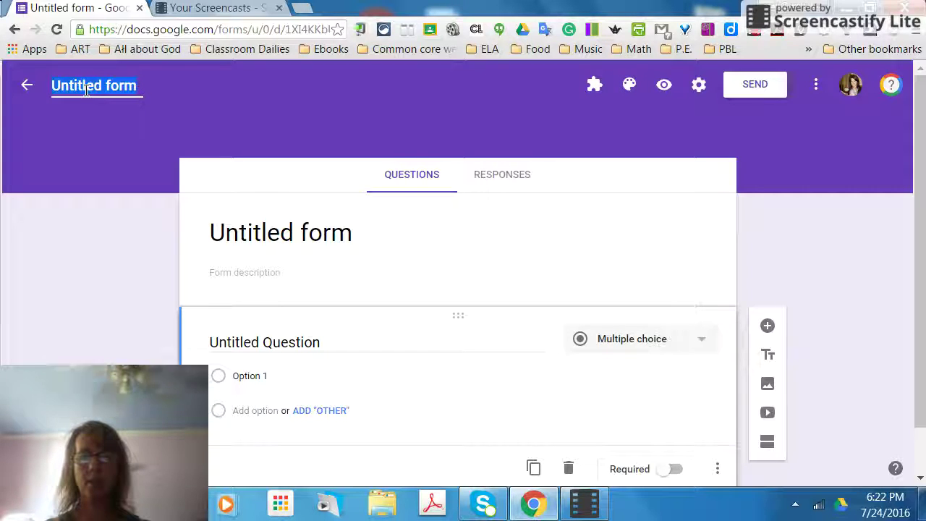
pyautogui.write('Favorit')
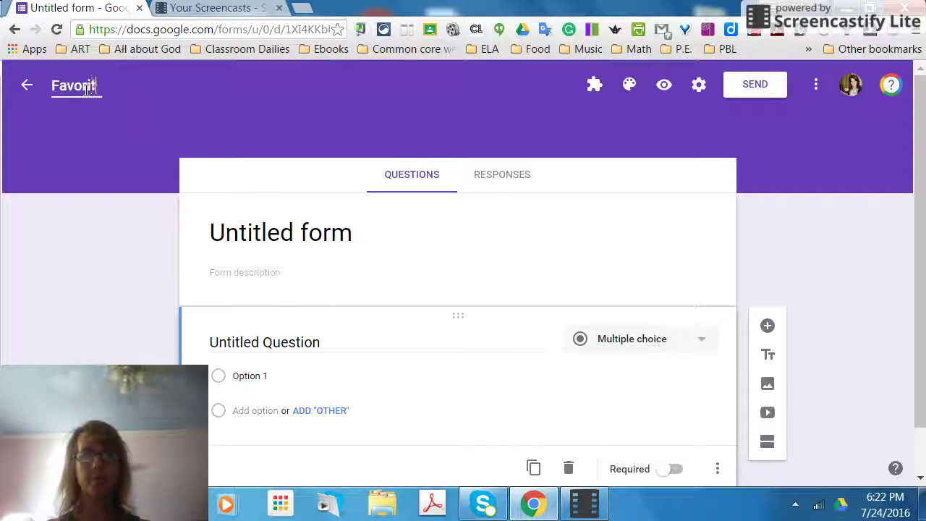
pyautogui.write('e Ice')
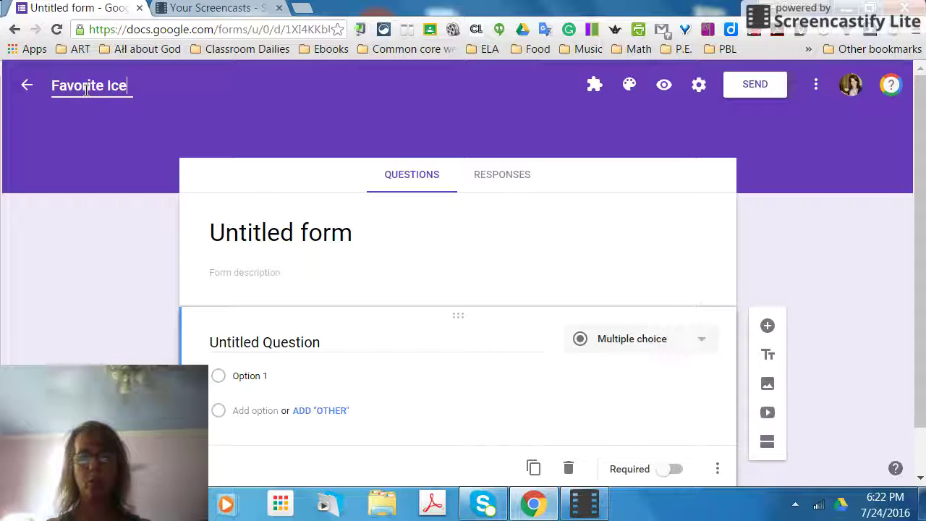
pyautogui.write(' Cream')
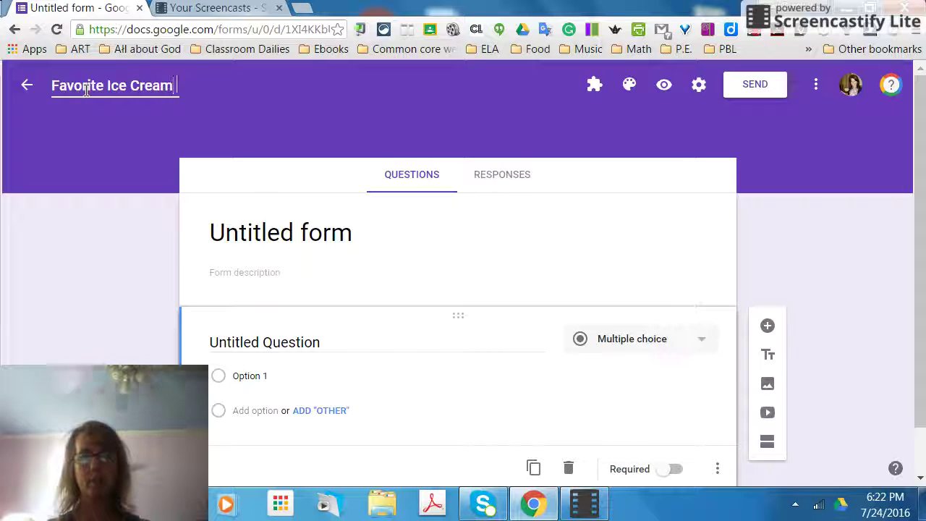
pyautogui.write(' Flao')
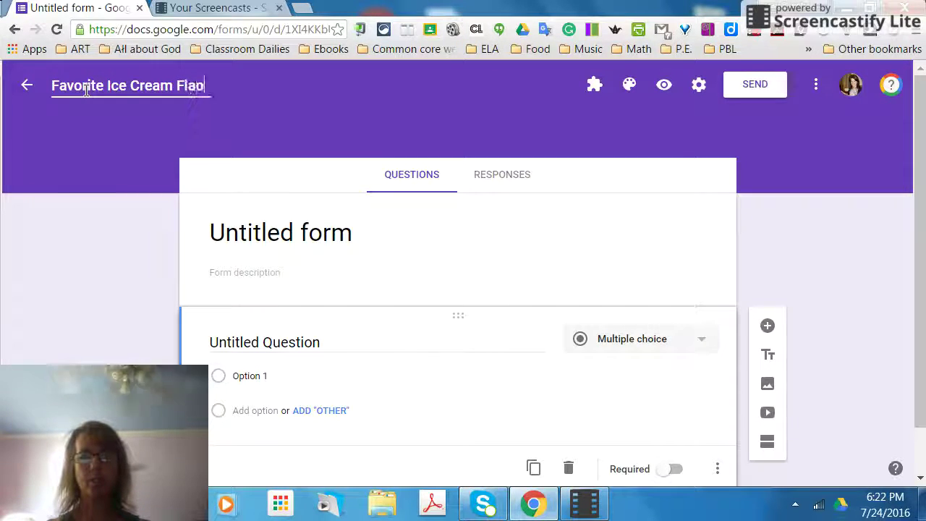
pyautogui.press('BackSpace')
pyautogui.write('vors')
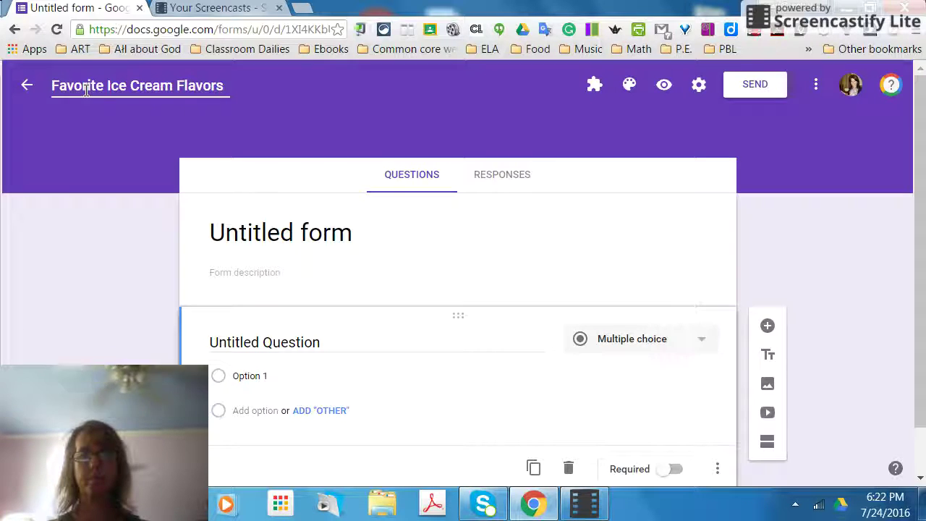
pyautogui.click(229, 225)
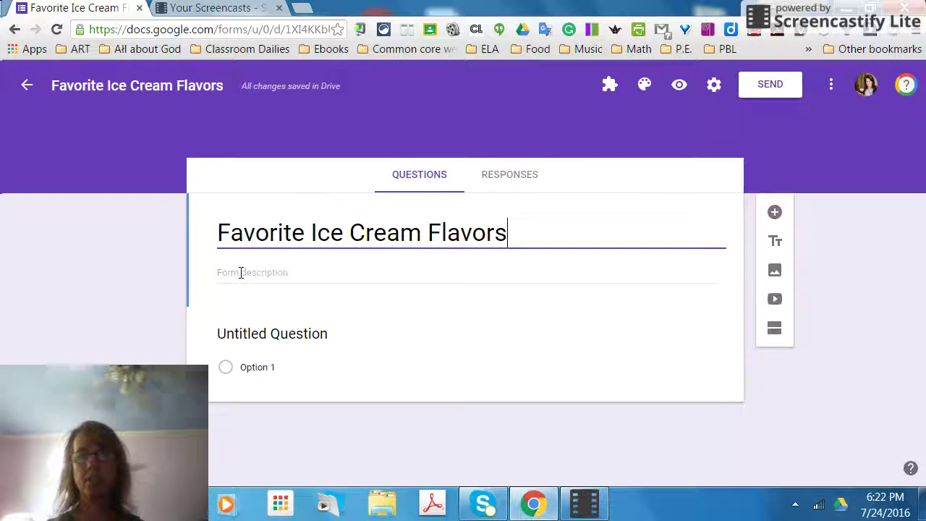
# - Enter "What is your favorite flavor of ice cream?" as the text of the first question
pyautogui.click(288, 334)
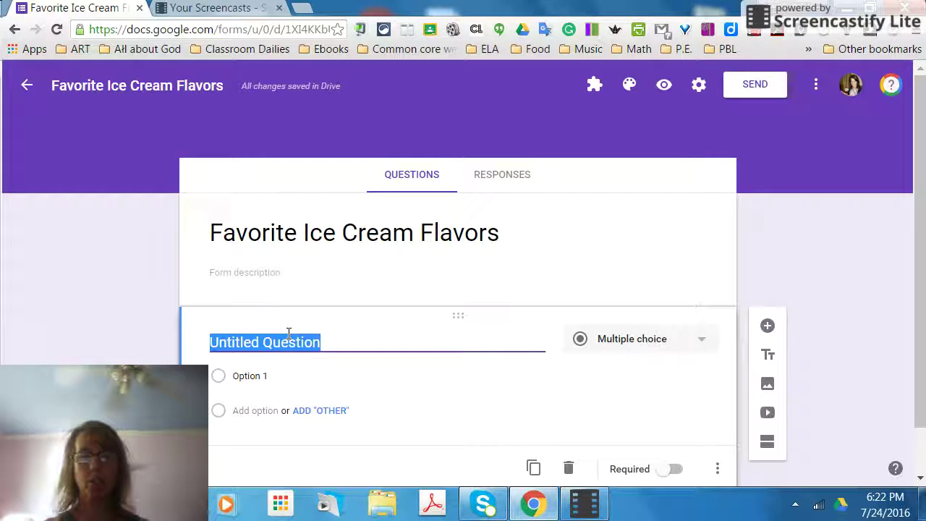
pyautogui.write('What is you')
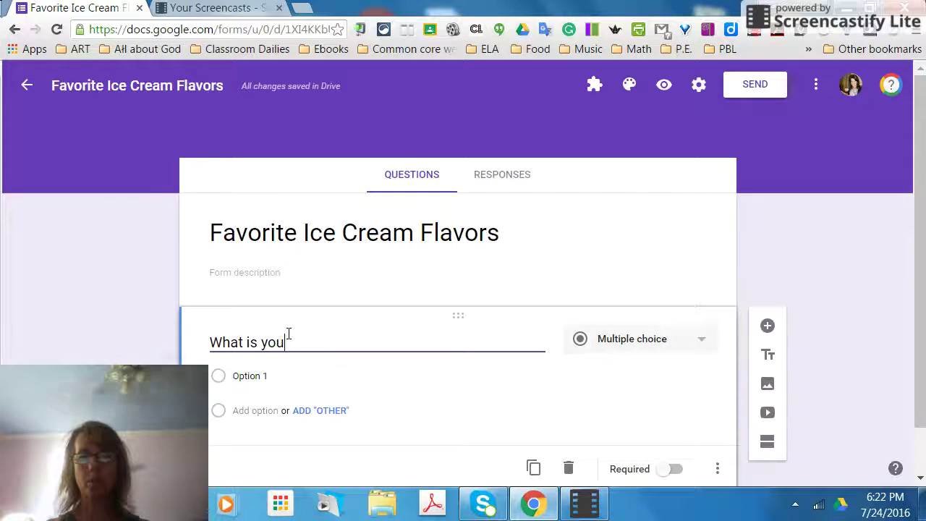
pyautogui.write('r favor')
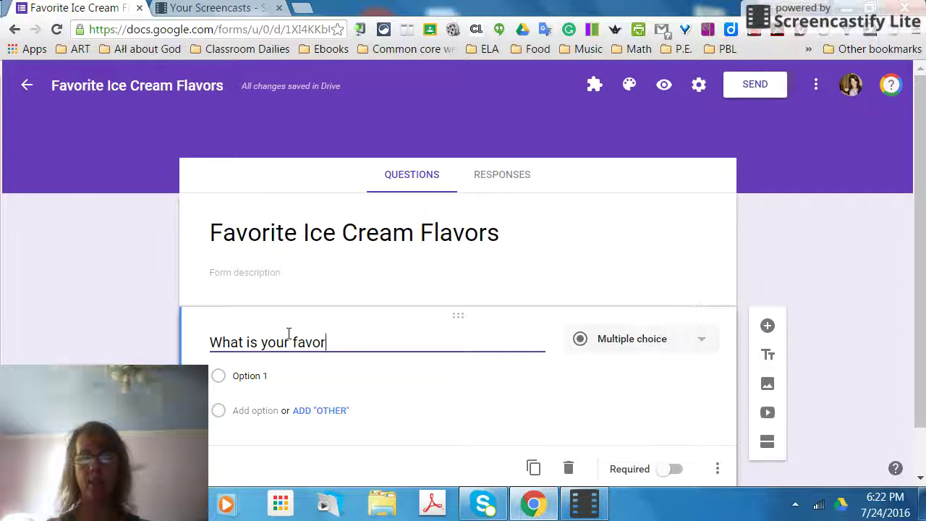
pyautogui.write('ite Fl')
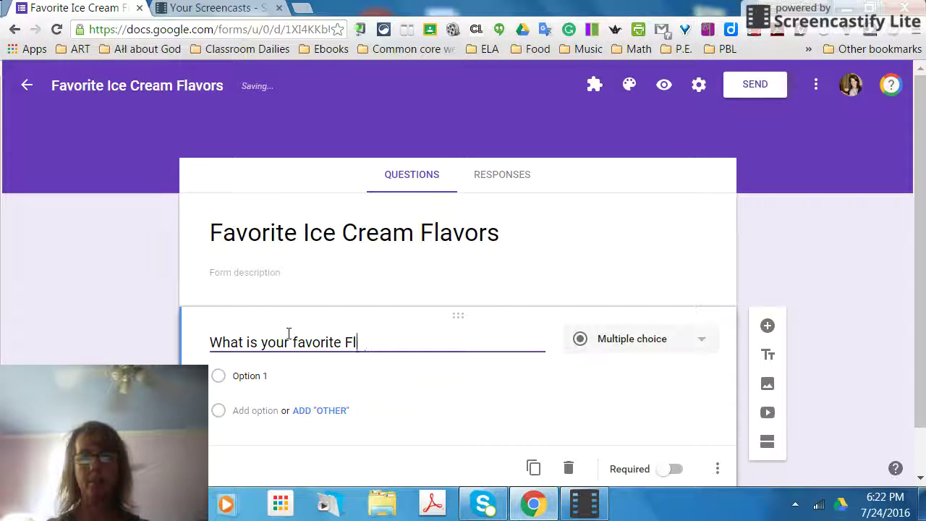
pyautogui.write('avor of')
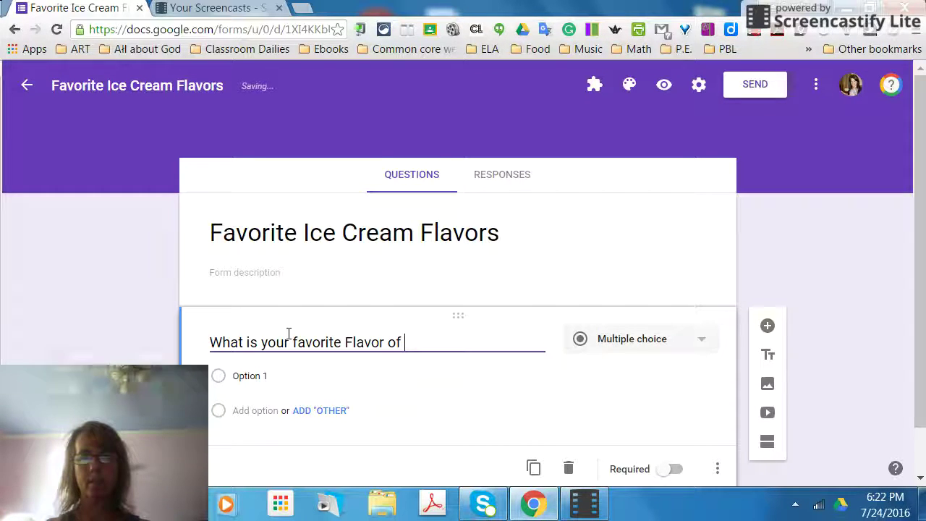
pyautogui.press('BackSpace')
pyautogui.press('BackSpace')
pyautogui.press('BackSpace')
pyautogui.press('BackSpace')
pyautogui.press('BackSpace')
pyautogui.press('BackSpace')
pyautogui.press('BackSpace')
pyautogui.press('BackSpace')
pyautogui.press('BackSpace')
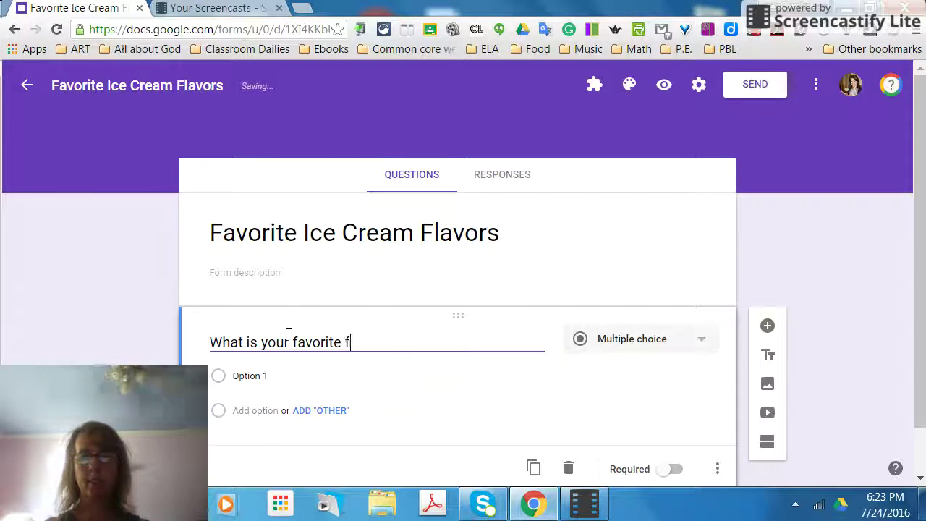
pyautogui.write('flavor of icec')
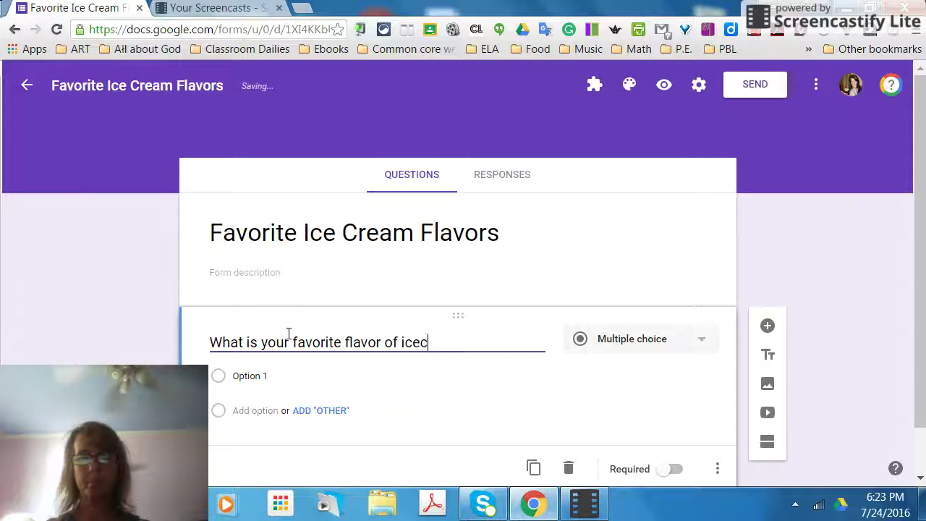
pyautogui.write('ream')
pyautogui.press('BackSpace')
pyautogui.press('BackSpace')
pyautogui.press('BackSpace')
pyautogui.press('BackSpace')
pyautogui.press('BackSpace')
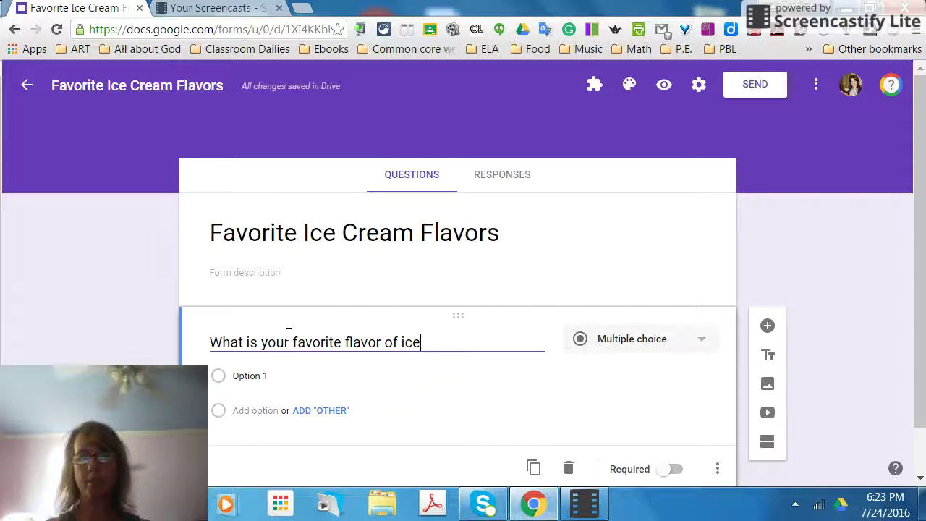
pyautogui.write('cream?')
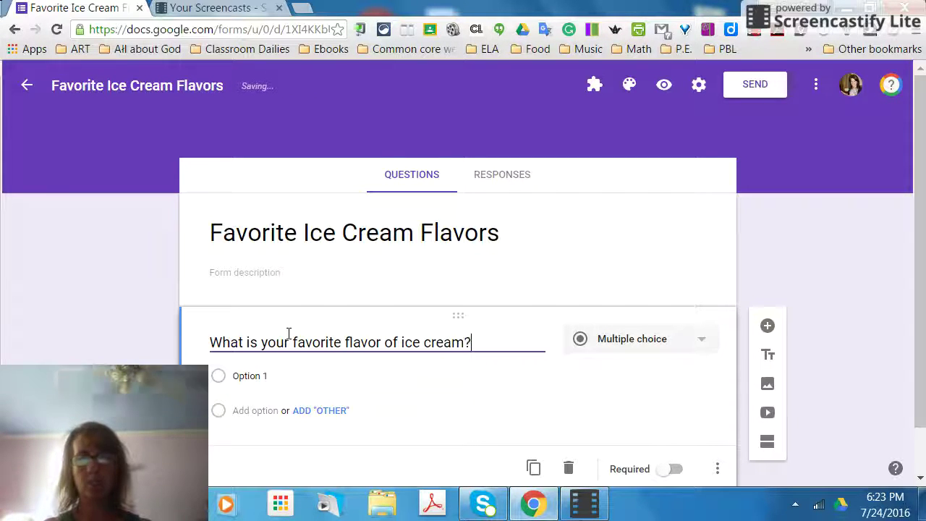
pyautogui.click(633, 340)
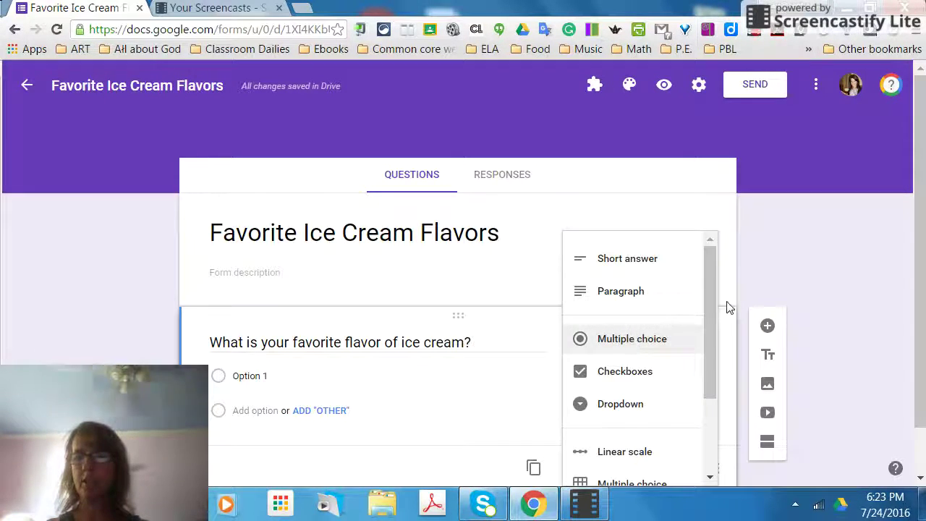
pyautogui.moveTo(707, 300); pyautogui.dragTo(709, 307)
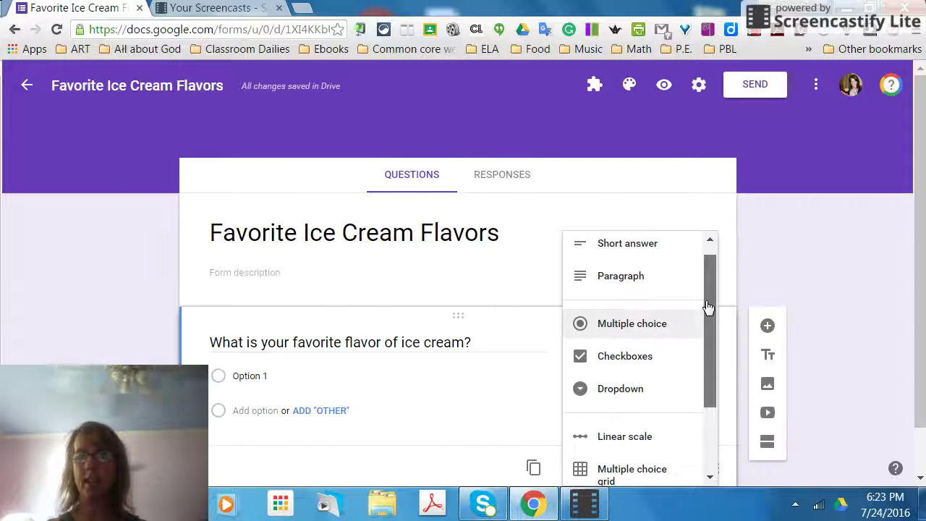
pyautogui.moveTo(708, 306); pyautogui.dragTo(711, 384)
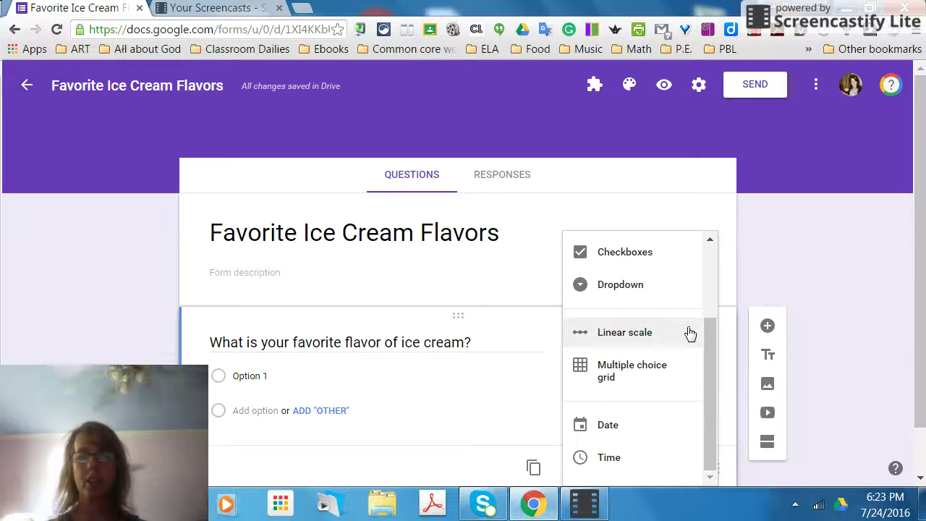
pyautogui.click(434, 397)
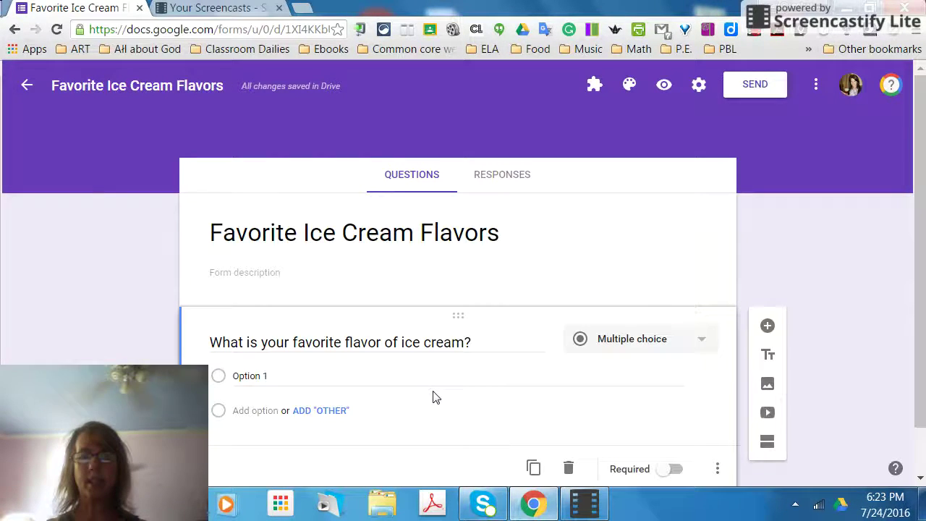
# - Fill in the answer options Vanilla, Chocolate and Strawberry for the ice cream question
pyautogui.click(268, 377)
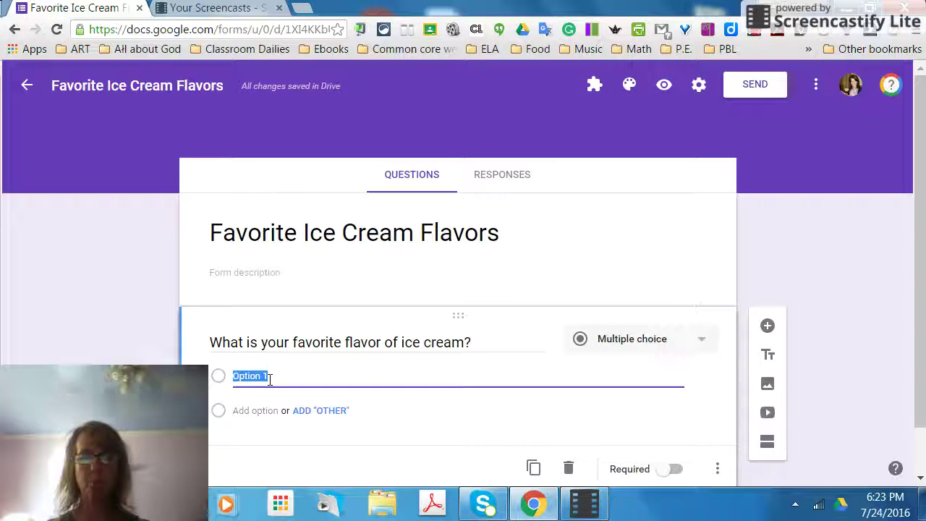
pyautogui.write('Vanilla')
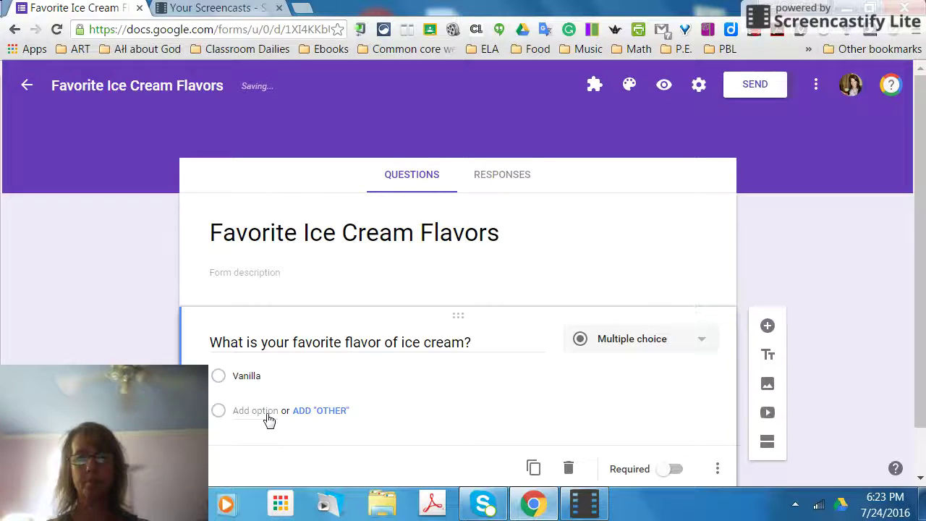
pyautogui.click(267, 413)
pyautogui.write('Choc')
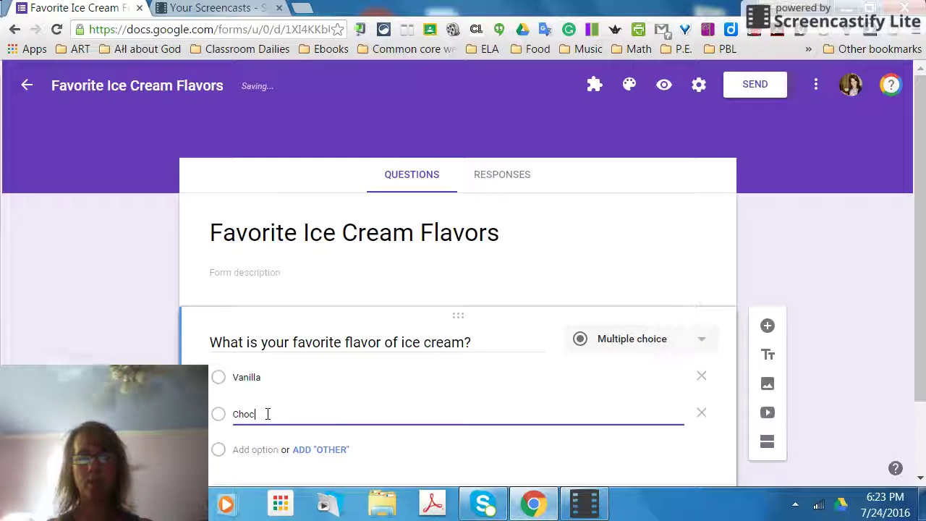
pyautogui.write('olate')
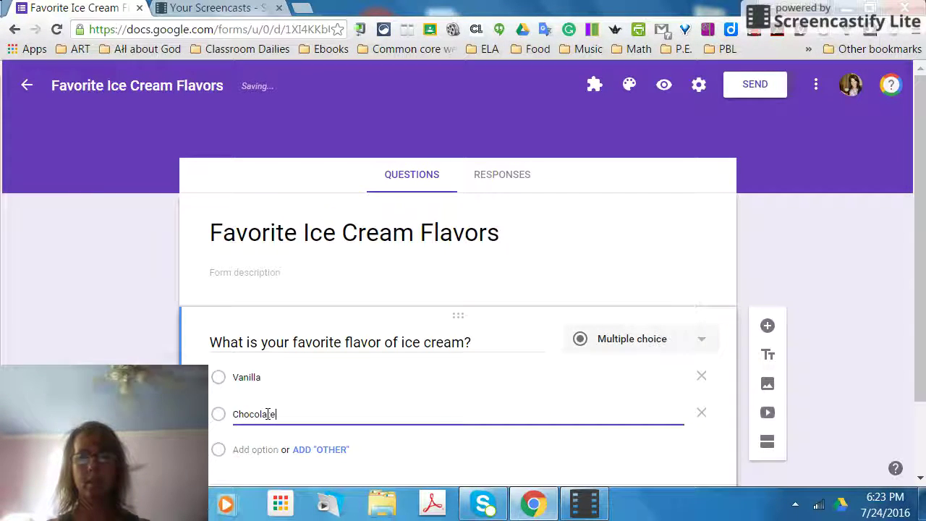
pyautogui.click(267, 450)
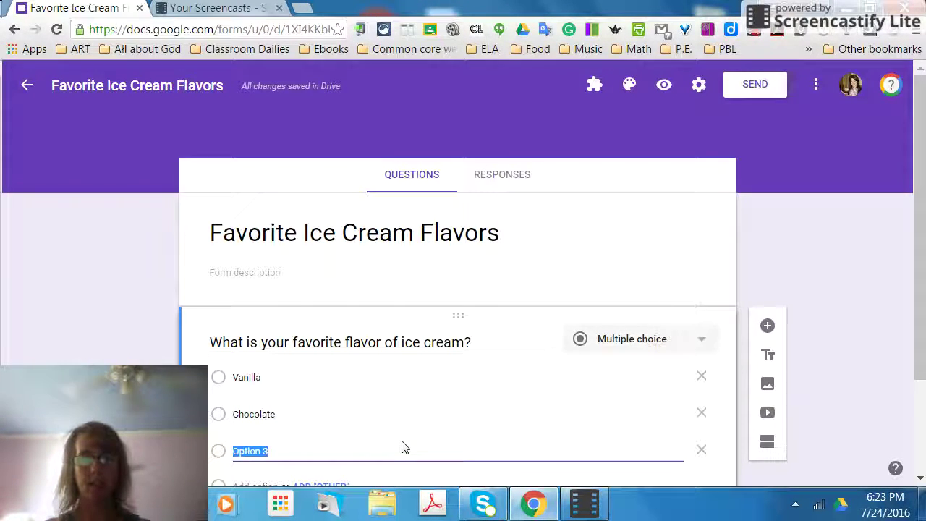
pyautogui.write('Straw')
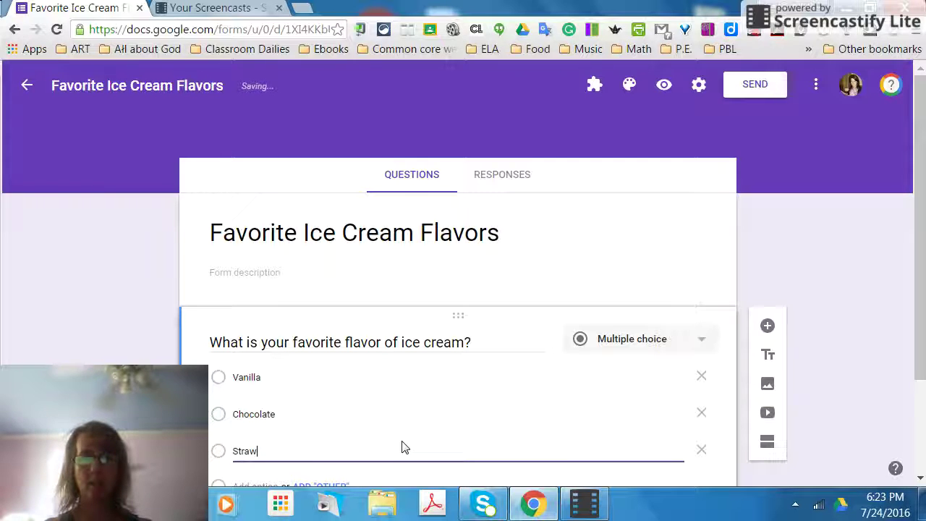
pyautogui.write('berry')
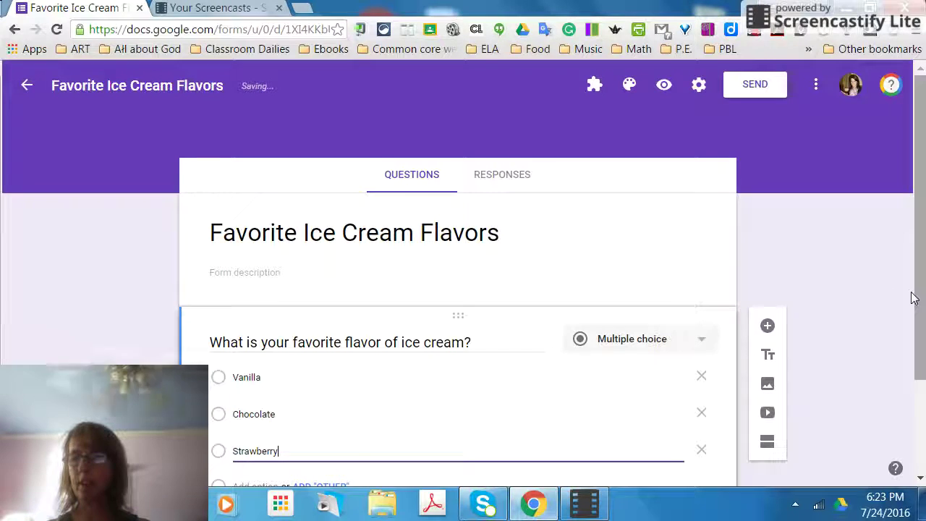
# - Make the ice cream flavor question required and add a new blank question below it
pyautogui.moveTo(916, 306); pyautogui.dragTo(916, 376)
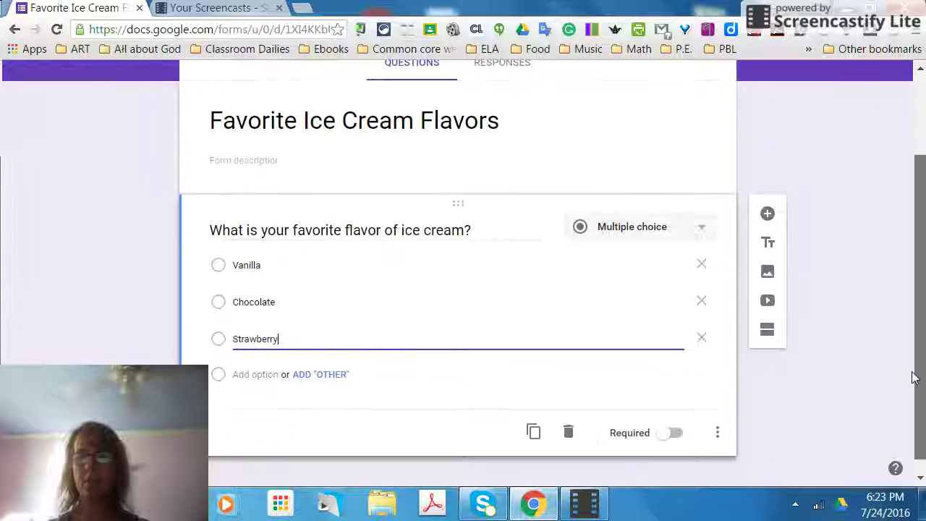
pyautogui.click(664, 429)
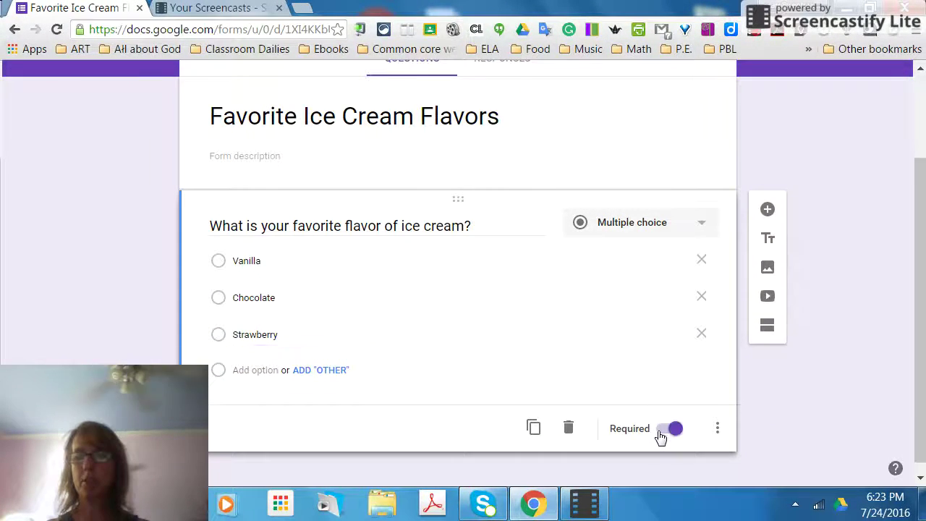
pyautogui.click(768, 211)
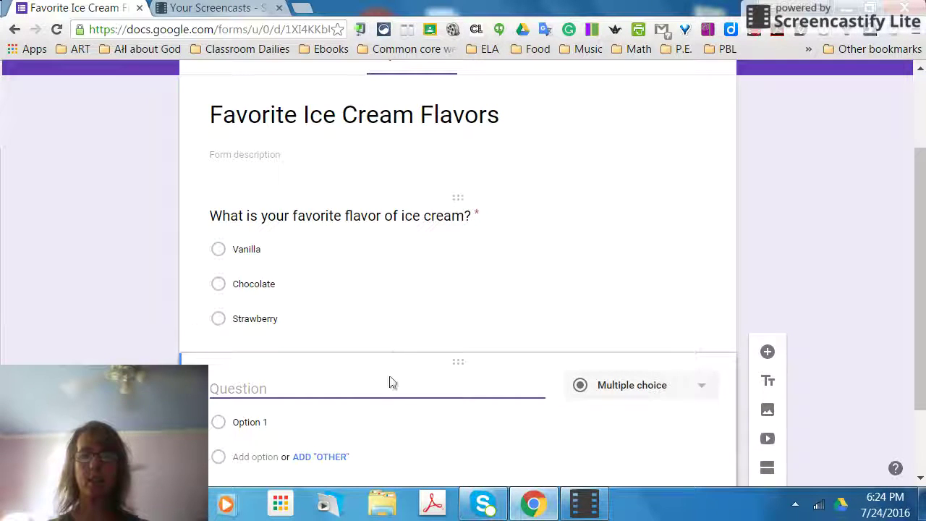
# - Add "Other" as a fourth answer option to the ice cream flavor question
pyautogui.click(397, 287)
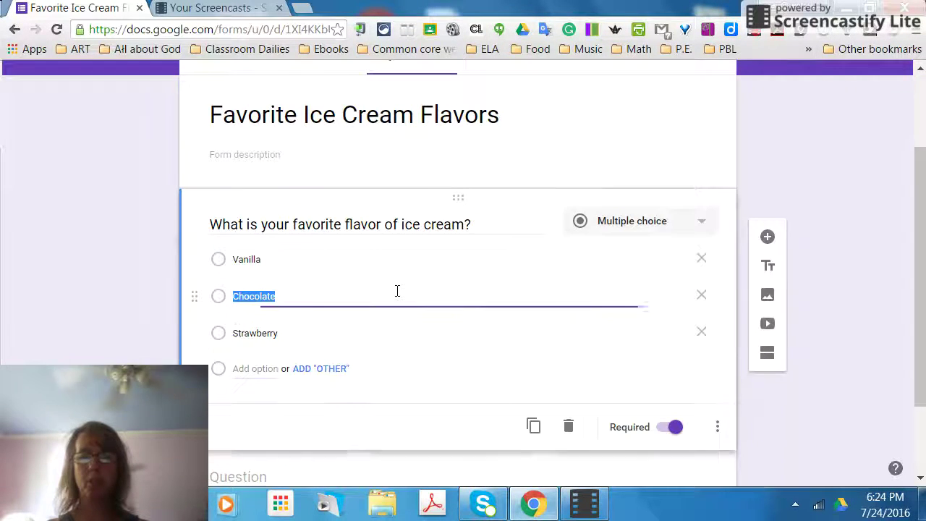
pyautogui.click(265, 370)
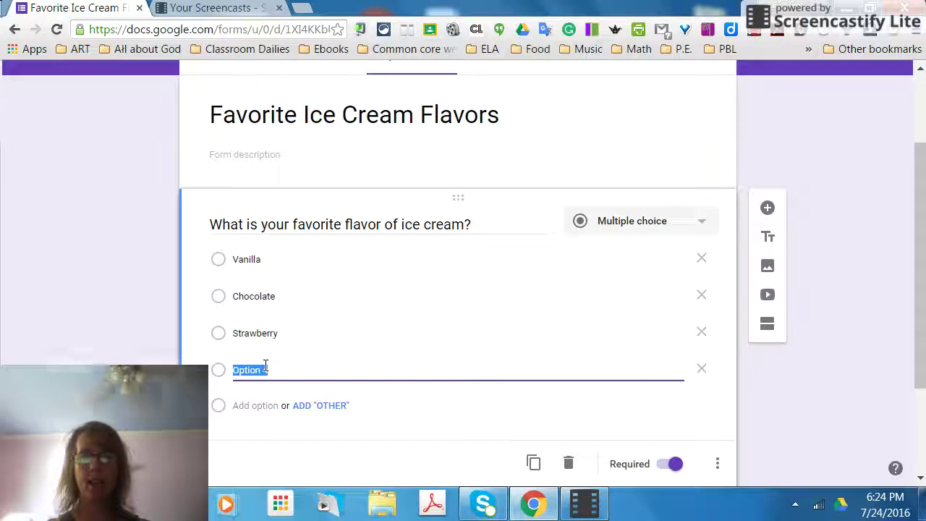
pyautogui.write('Other')
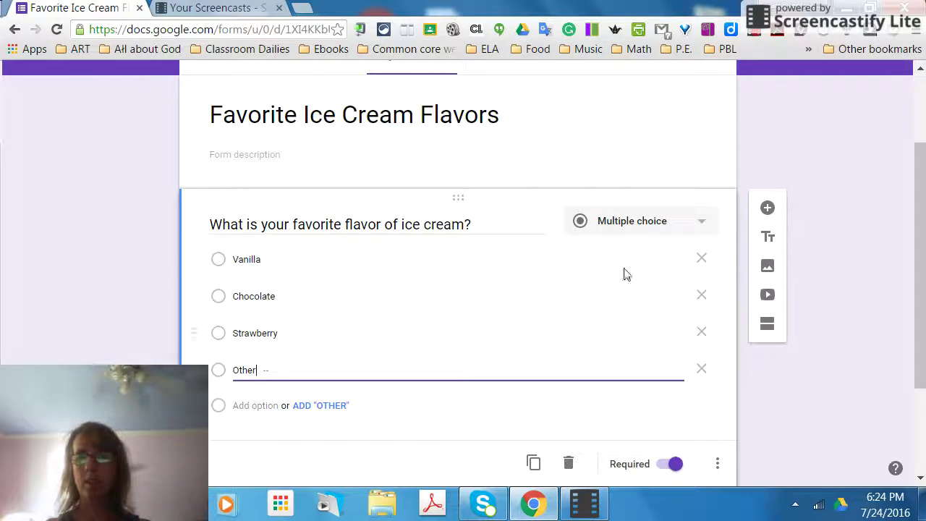
# - Change the blank second question's type to Short answer
pyautogui.moveTo(919, 211); pyautogui.dragTo(920, 264)
pyautogui.click(386, 436)
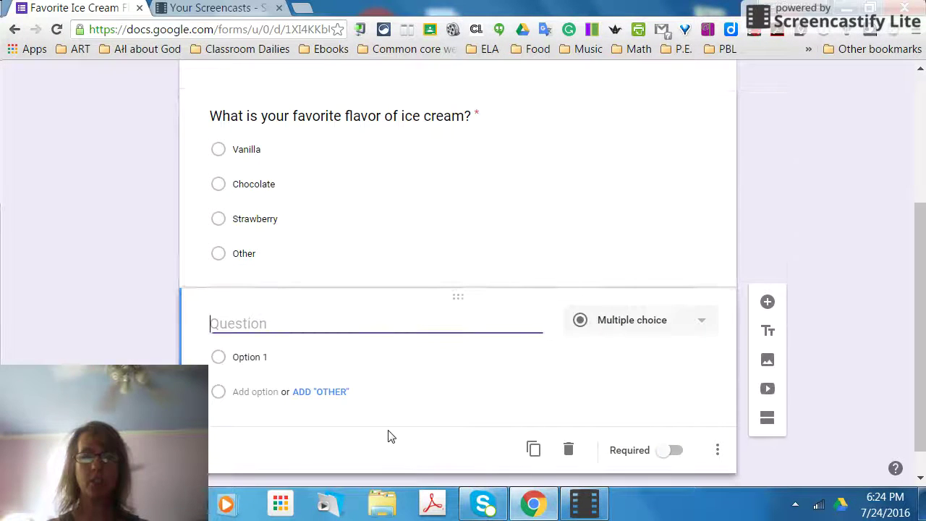
pyautogui.click(634, 323)
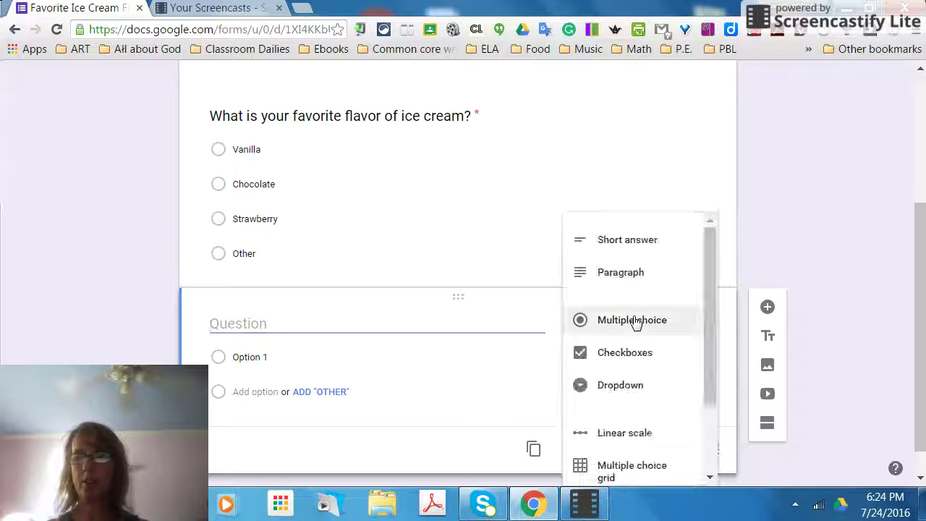
pyautogui.click(633, 251)
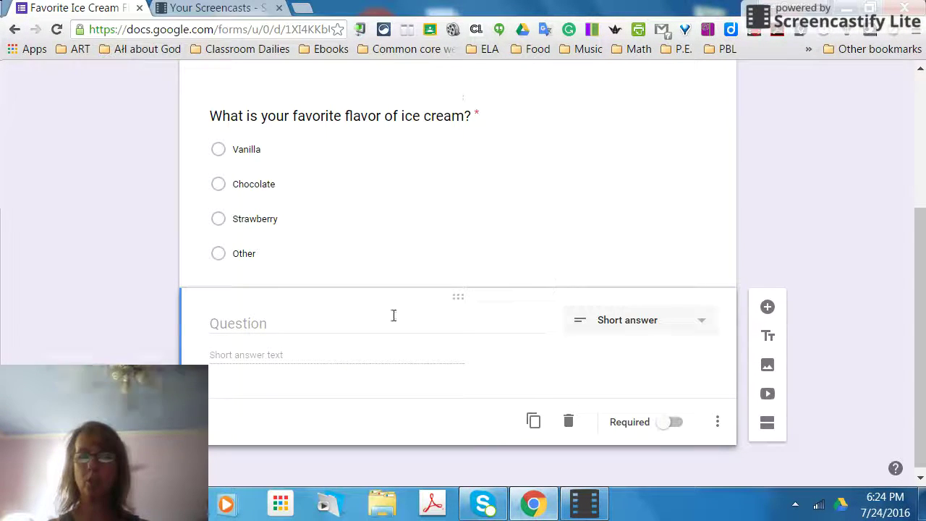
# - Enter "If you selected other on the first question, what is your favorite flavor?" as the text of the short-answer question
pyautogui.click(239, 326)
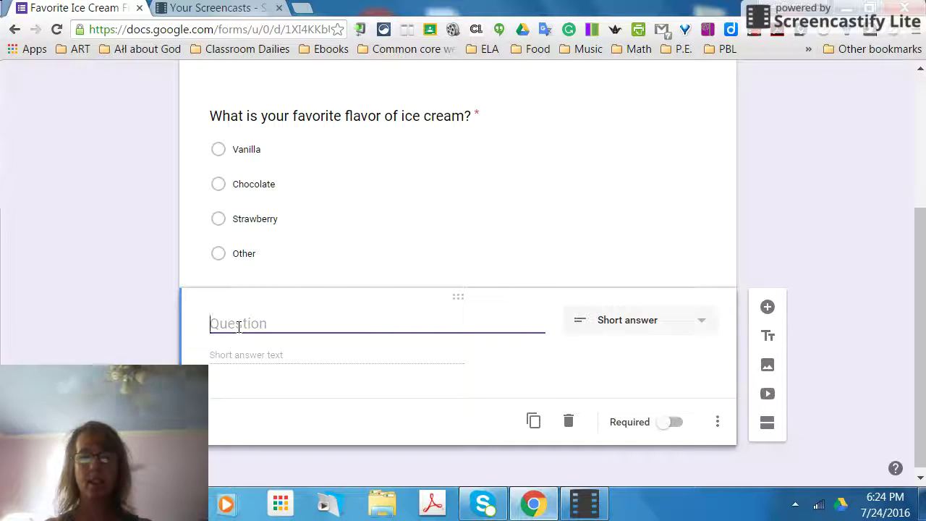
pyautogui.write('If')
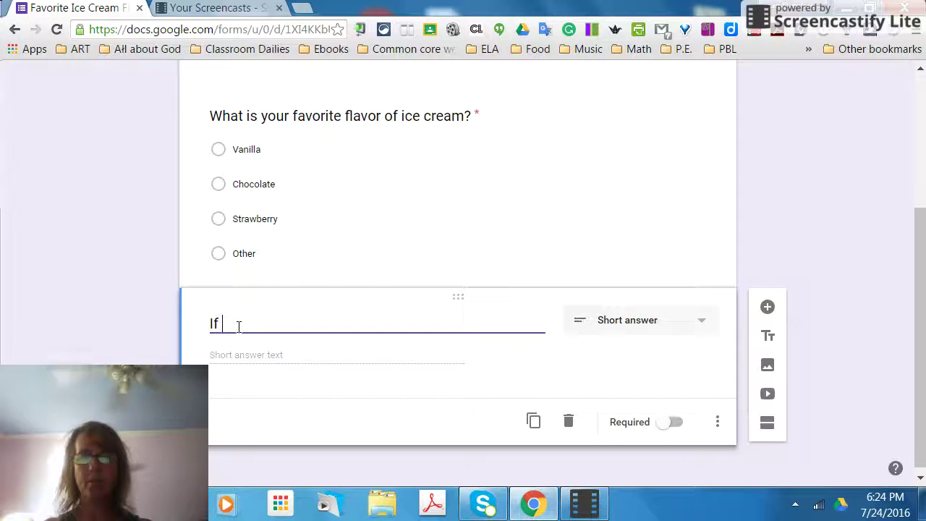
pyautogui.write(' you selected other o')
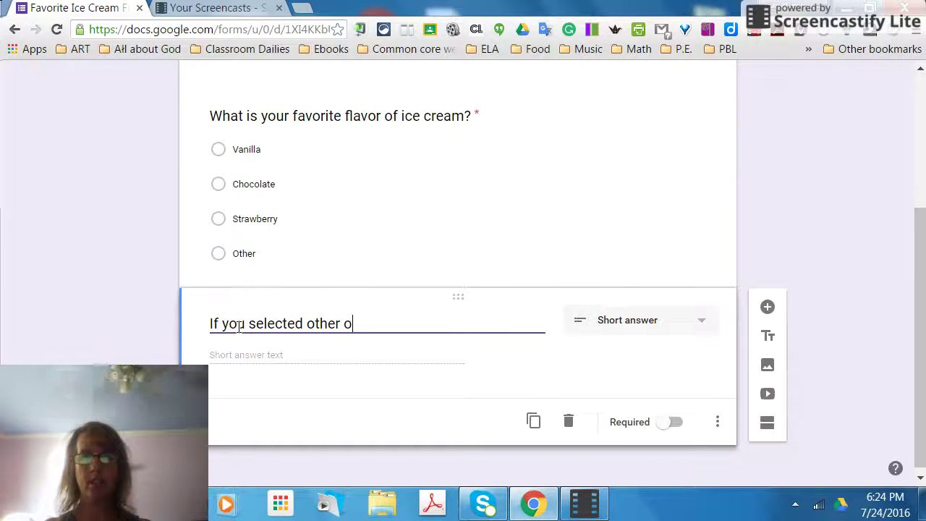
pyautogui.write('n the fri')
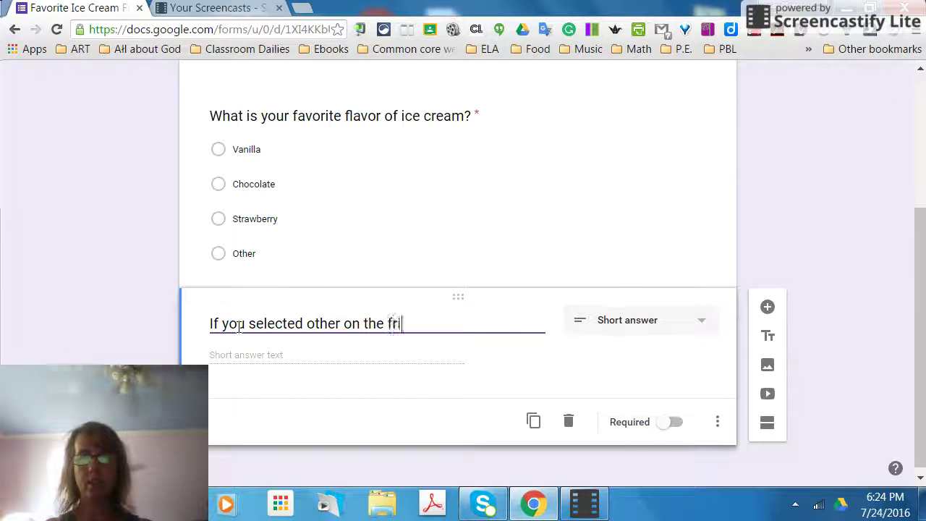
pyautogui.write('s')
pyautogui.press('BackSpace')
pyautogui.press('BackSpace')
pyautogui.press('BackSpace')
pyautogui.write('irst ')
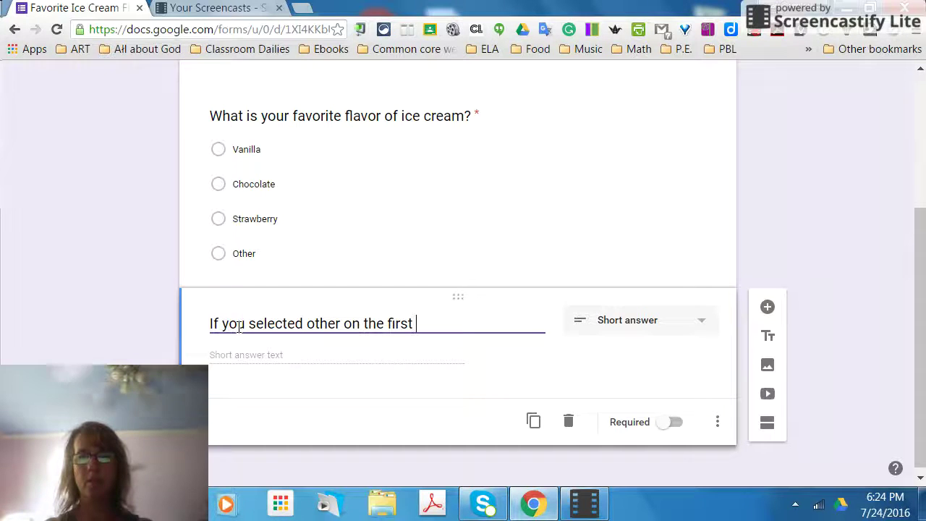
pyautogui.write('question')
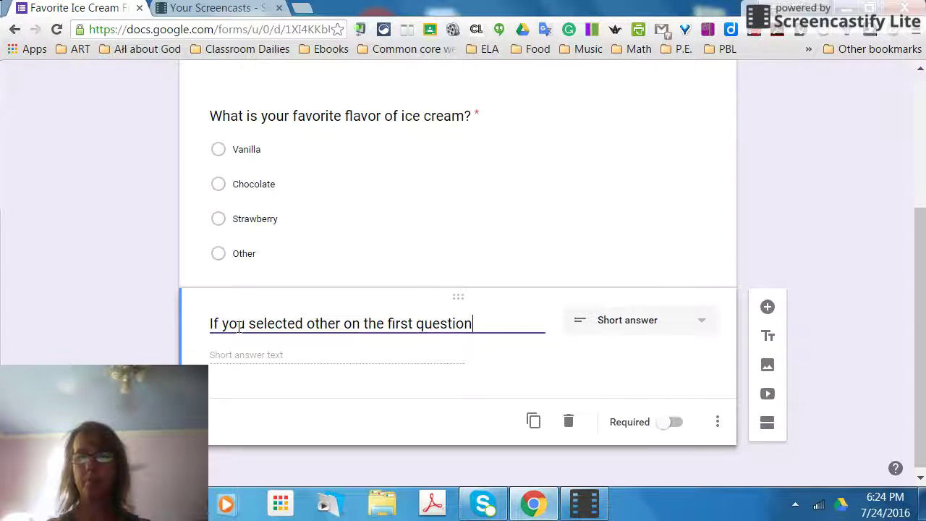
pyautogui.write(', what is yo')
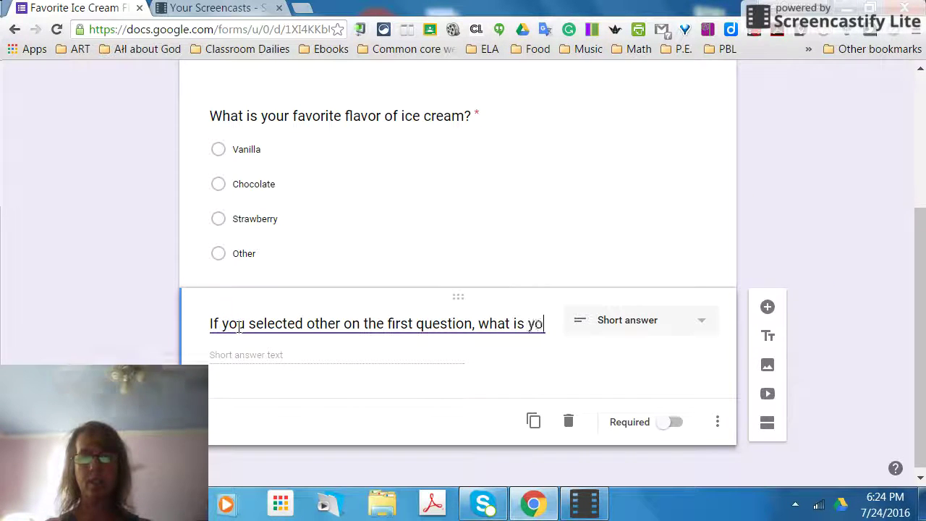
pyautogui.write('ur favori')
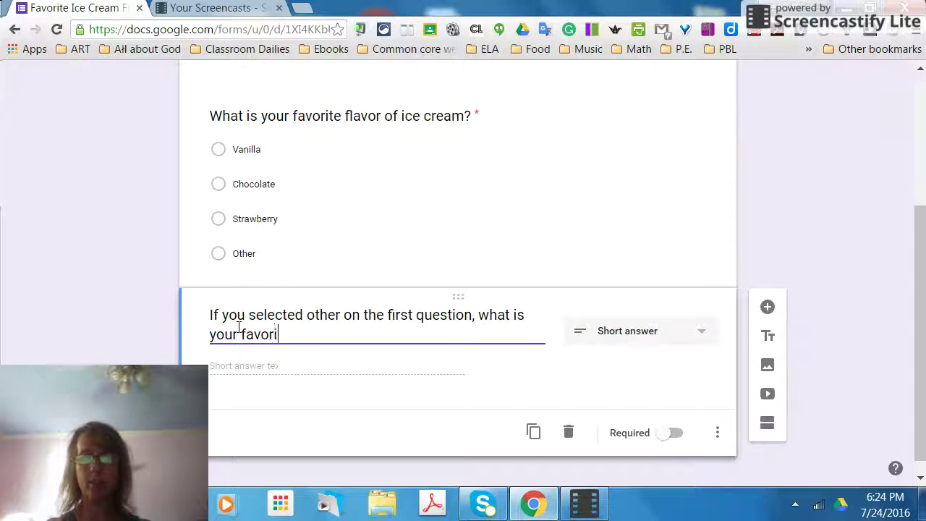
pyautogui.write('te flav')
pyautogui.write('o')
pyautogui.press('BackSpace')
pyautogui.write('avor?')
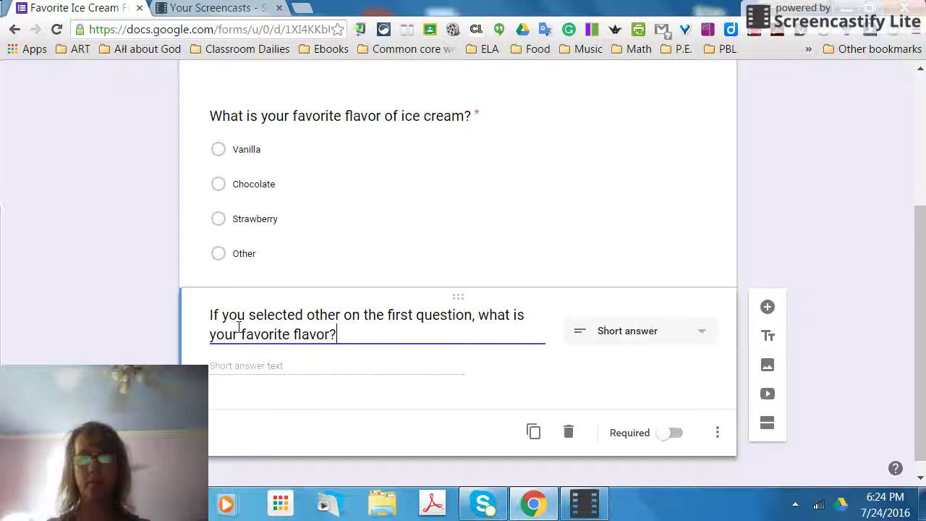
# - Search Google for "ice cream" images and insert the picture of the pink ice cream cone into the form
pyautogui.click(768, 365)
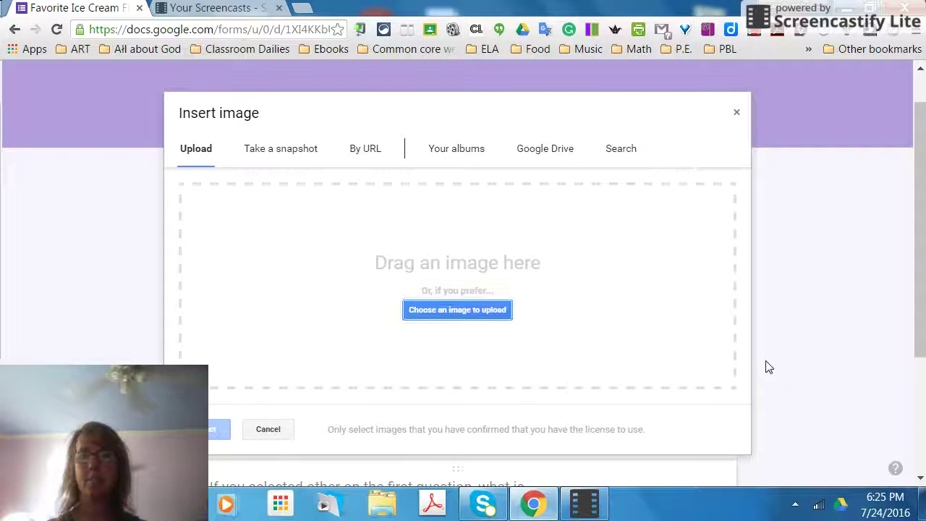
pyautogui.click(624, 155)
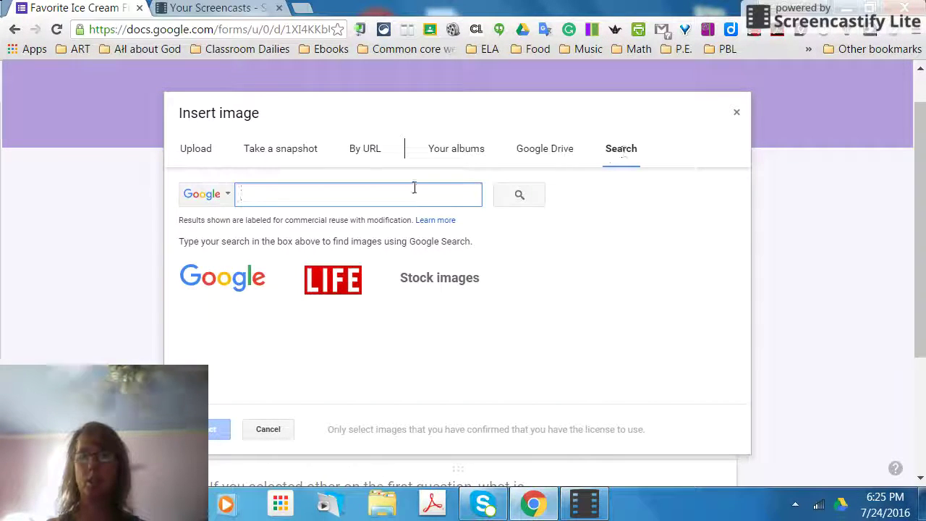
pyautogui.write('ice cream')
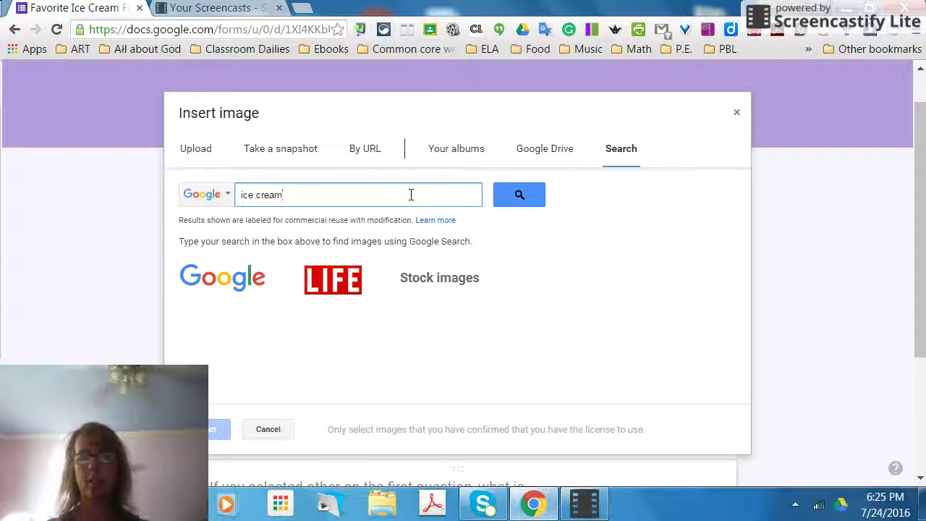
pyautogui.click(518, 194)
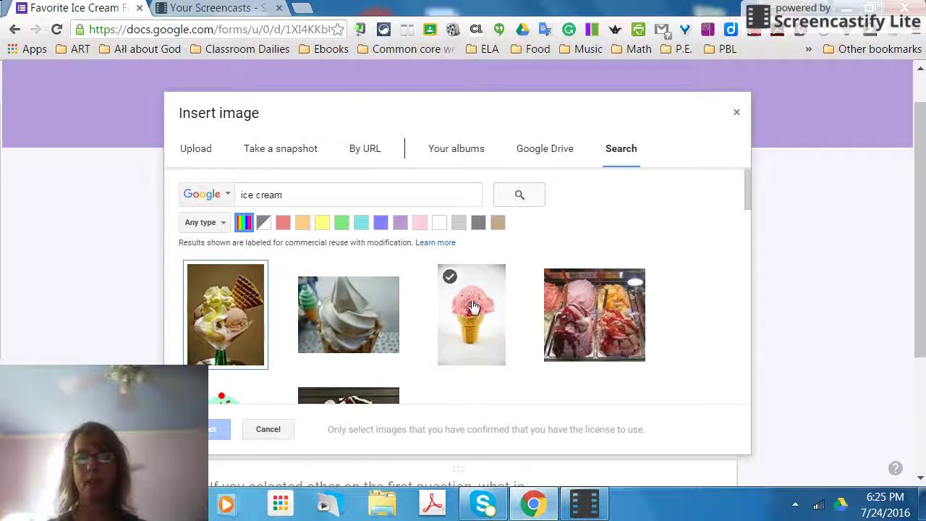
pyautogui.click(472, 309)
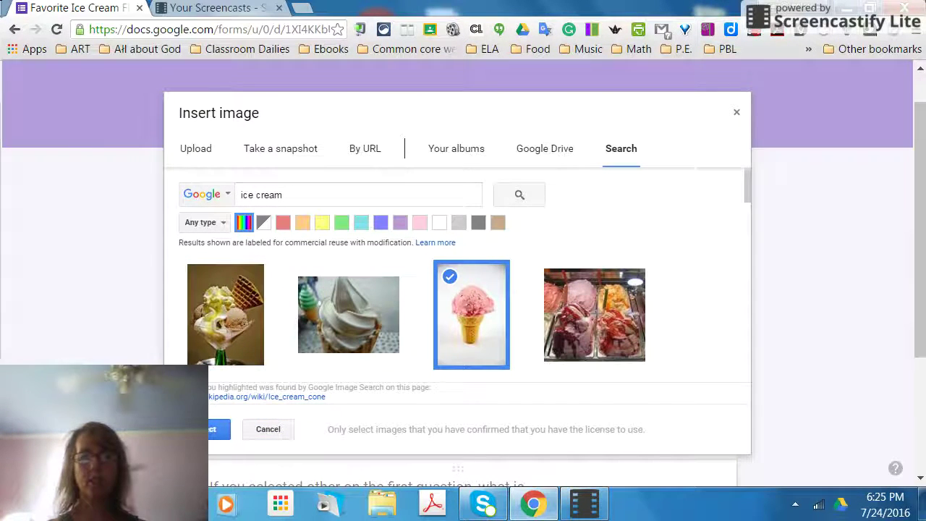
pyautogui.click(218, 429)
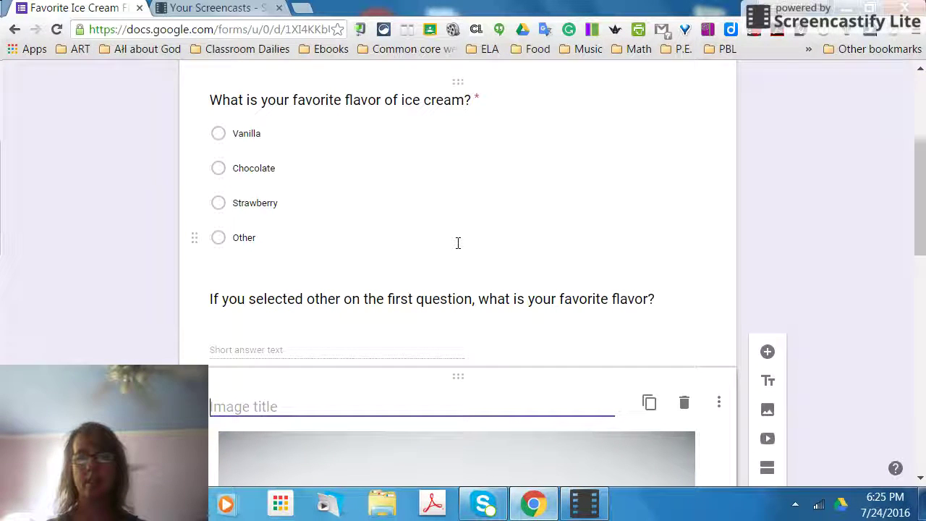
# - Shrink the ice cream cone image to roughly a third of its inserted width and center-align it
pyautogui.moveTo(924, 208); pyautogui.dragTo(924, 284)
pyautogui.click(633, 309)
pyautogui.moveTo(920, 236); pyautogui.dragTo(905, 366)
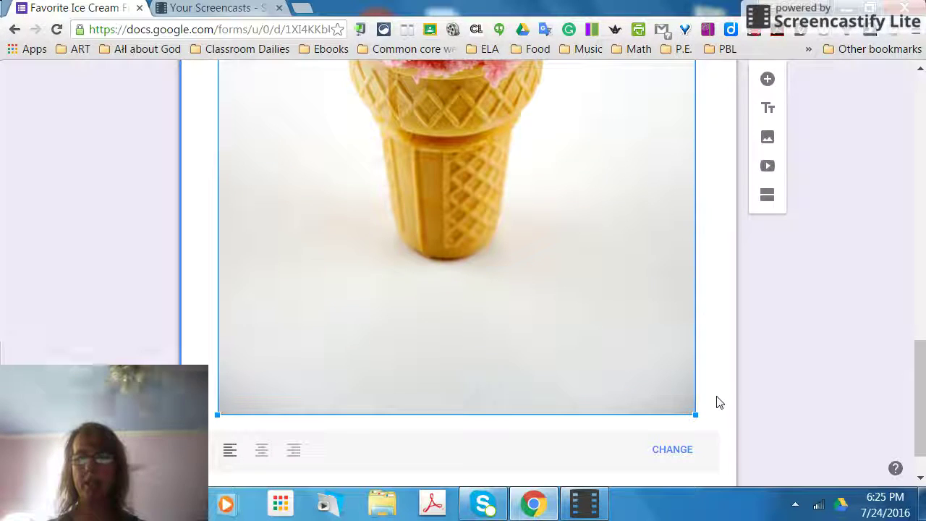
pyautogui.moveTo(695, 413); pyautogui.dragTo(405, 91)
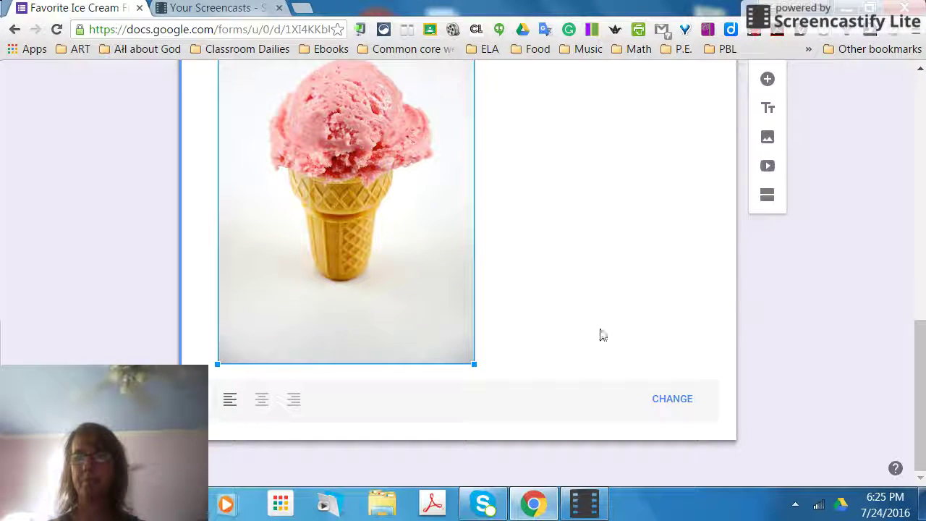
pyautogui.moveTo(472, 364); pyautogui.dragTo(345, 143)
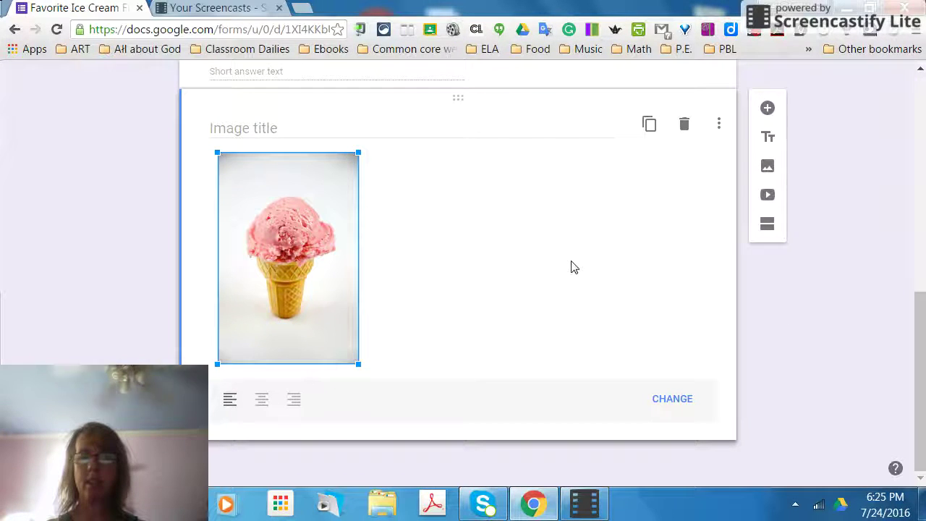
pyautogui.click(262, 400)
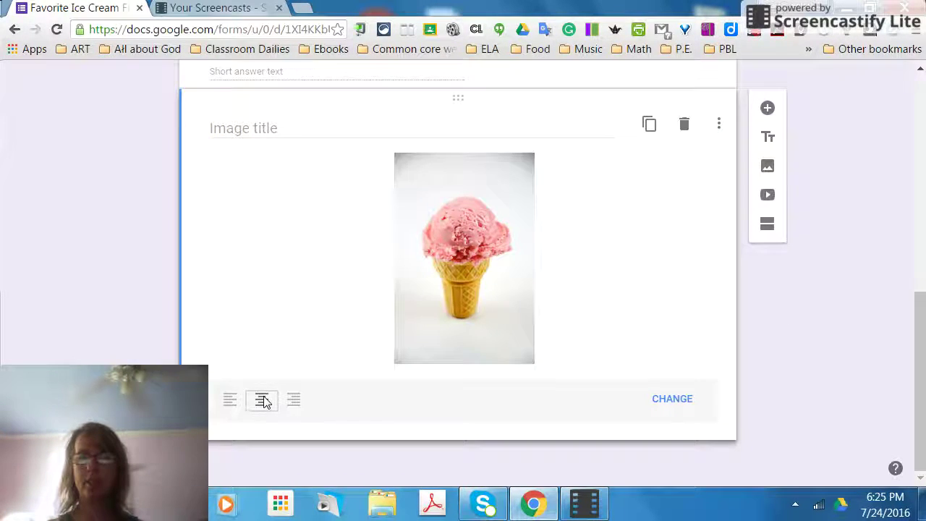
# - Title the ice cream cone image "Yum Ice Cream!"
pyautogui.click(322, 126)
pyautogui.write('Yum')
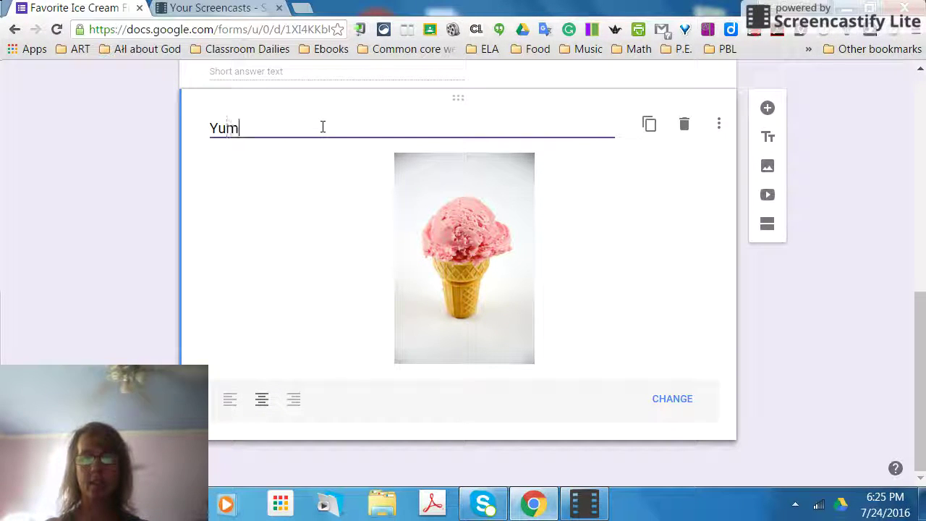
pyautogui.write(' Ice')
pyautogui.press('BackSpace')
pyautogui.press('BackSpace')
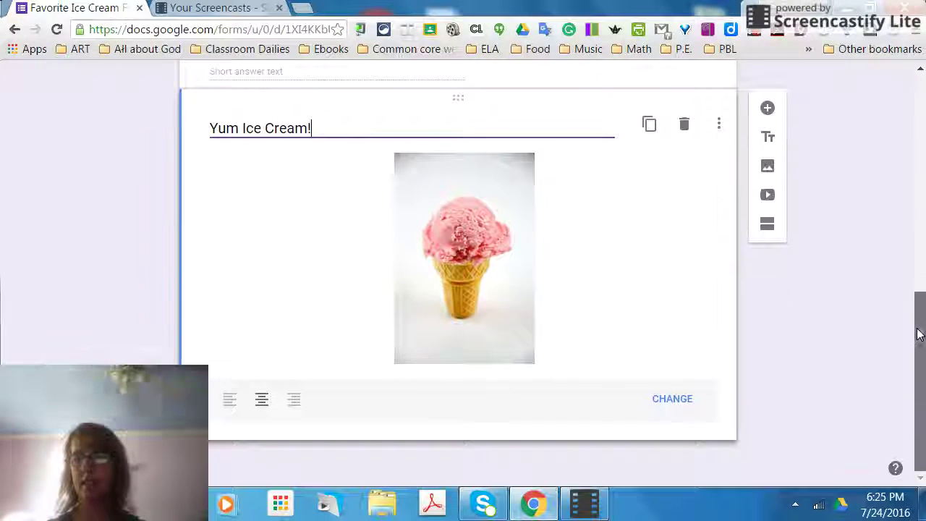
# - Move the "Yum Ice Cream!" image block above the first question, directly beneath the form title
pyautogui.scroll(3, 882, 280)
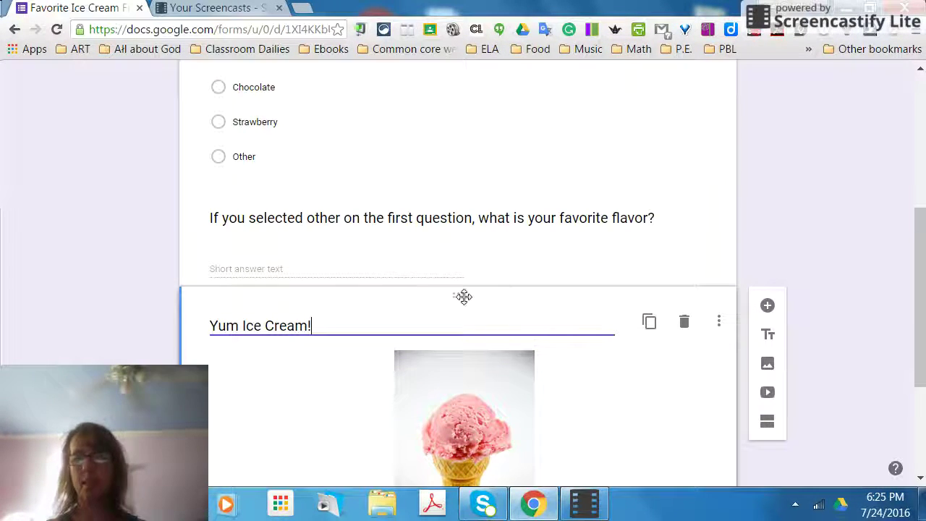
pyautogui.moveTo(455, 297); pyautogui.dragTo(444, 98)
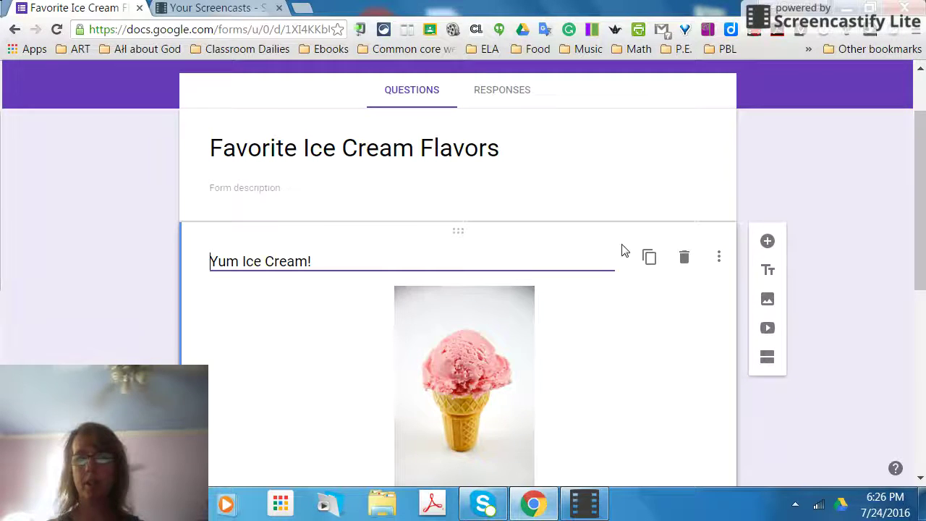
pyautogui.moveTo(921, 160); pyautogui.dragTo(924, 344)
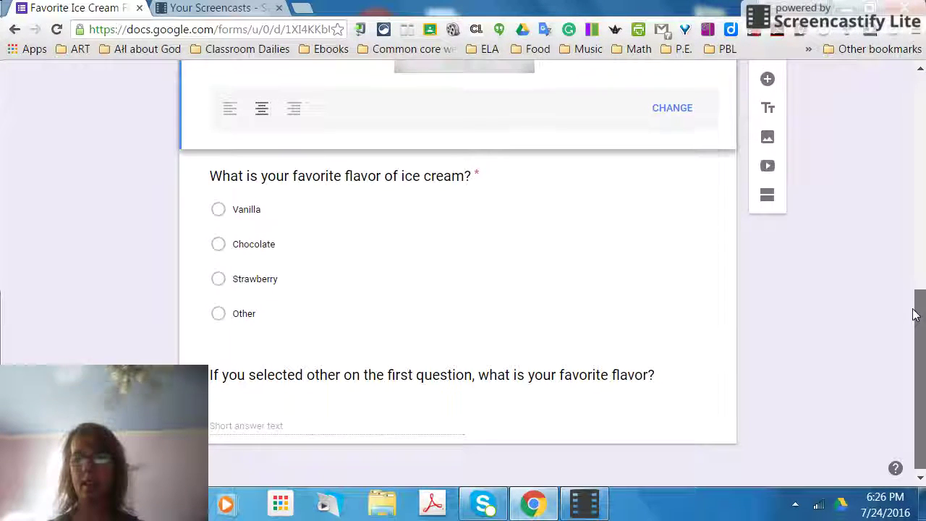
pyautogui.moveTo(916, 309); pyautogui.dragTo(917, 312)
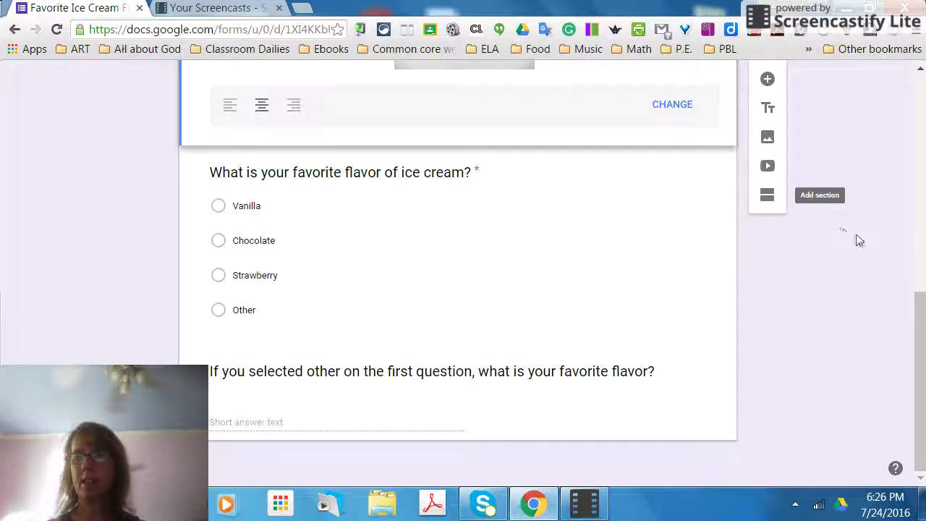
# - Apply the Food and dining header theme illustrated with a pie, a chocolate-dipped strawberry and an ice cream cone to the form
pyautogui.moveTo(915, 321); pyautogui.dragTo(908, 81)
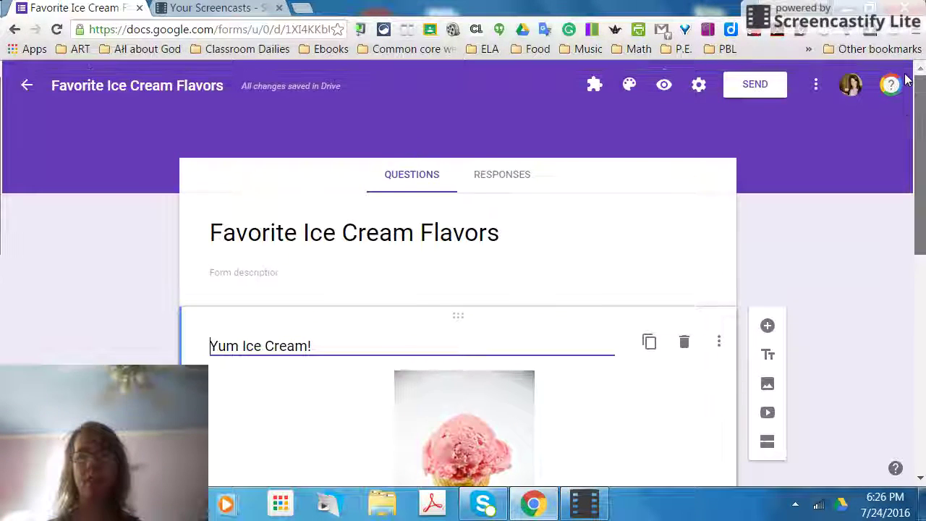
pyautogui.click(628, 85)
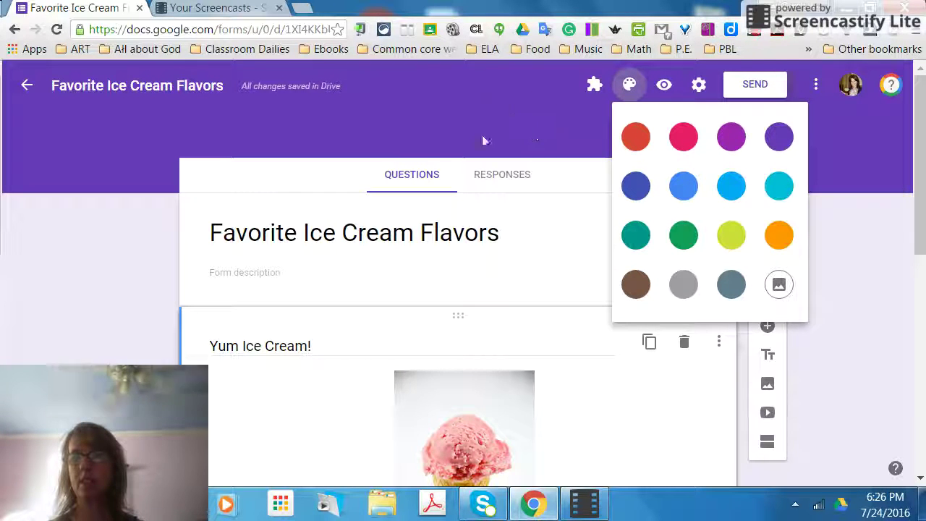
pyautogui.click(777, 285)
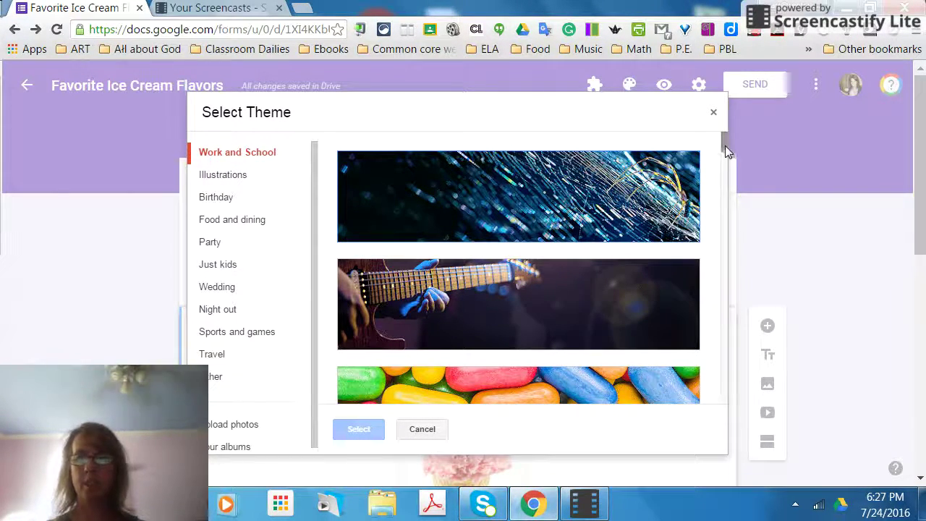
pyautogui.moveTo(725, 144); pyautogui.dragTo(724, 331)
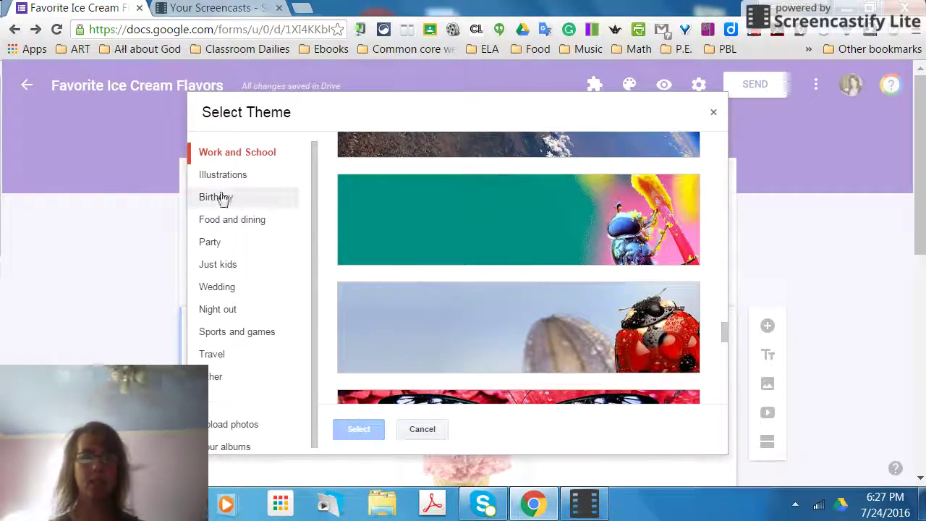
pyautogui.click(222, 221)
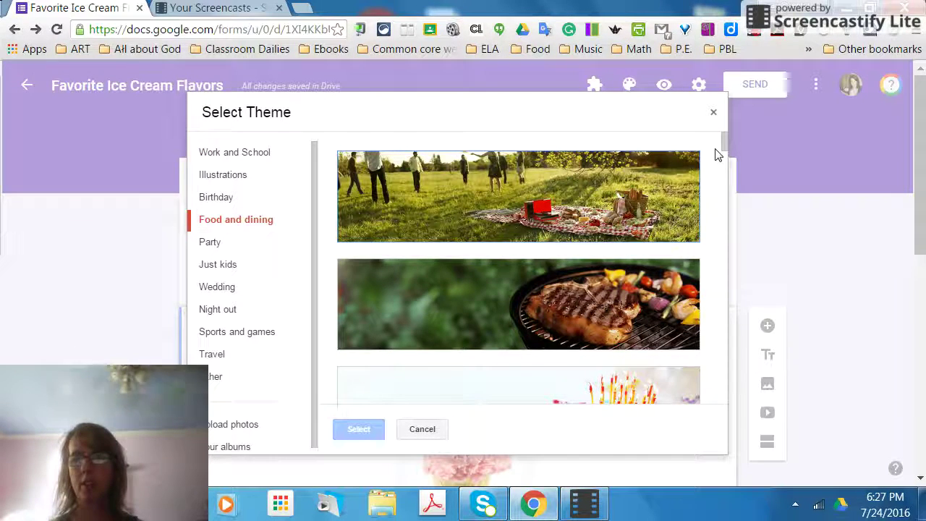
pyautogui.scroll(-2, 722, 149)
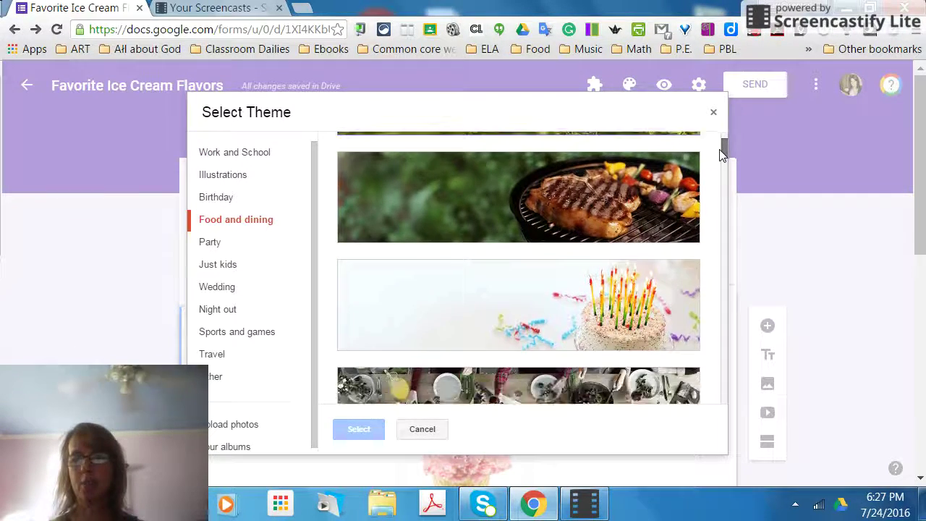
pyautogui.scroll(-1, 721, 154)
pyautogui.scroll(-3, 721, 155)
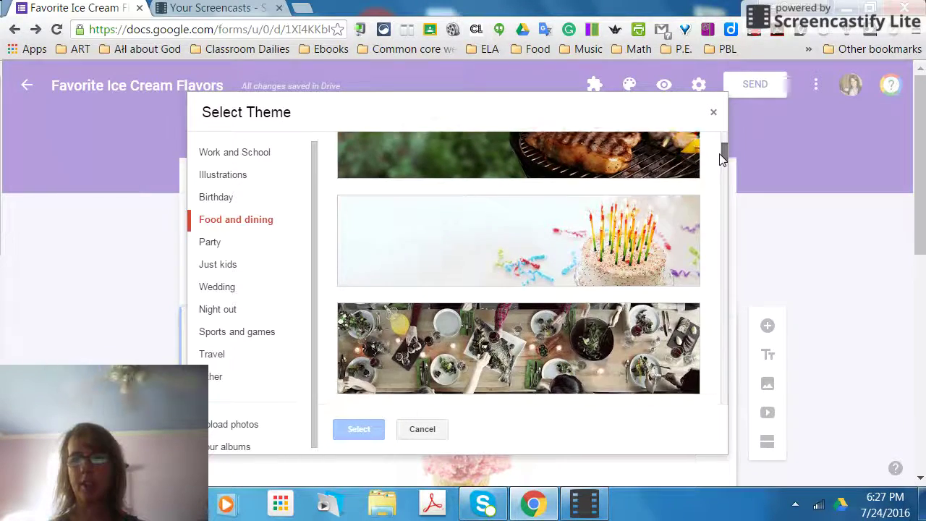
pyautogui.moveTo(721, 163); pyautogui.dragTo(721, 250)
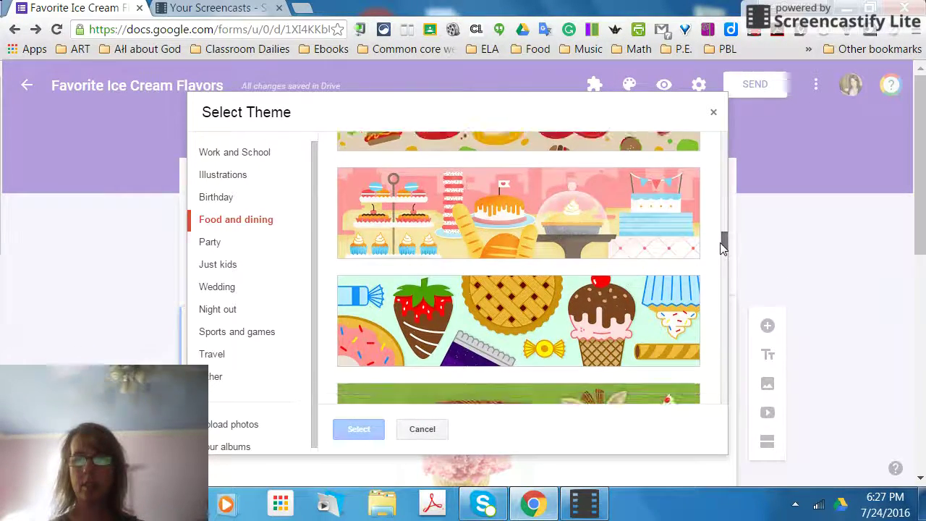
pyautogui.click(539, 333)
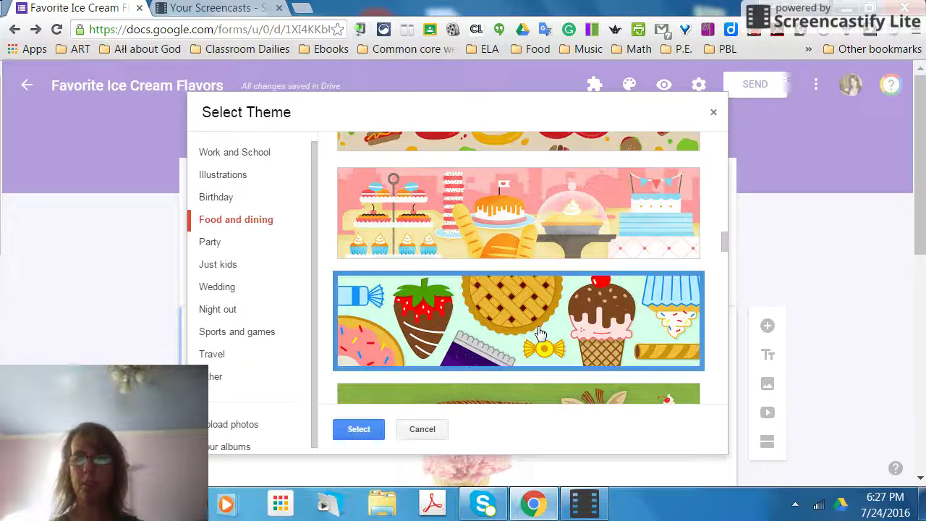
pyautogui.click(358, 430)
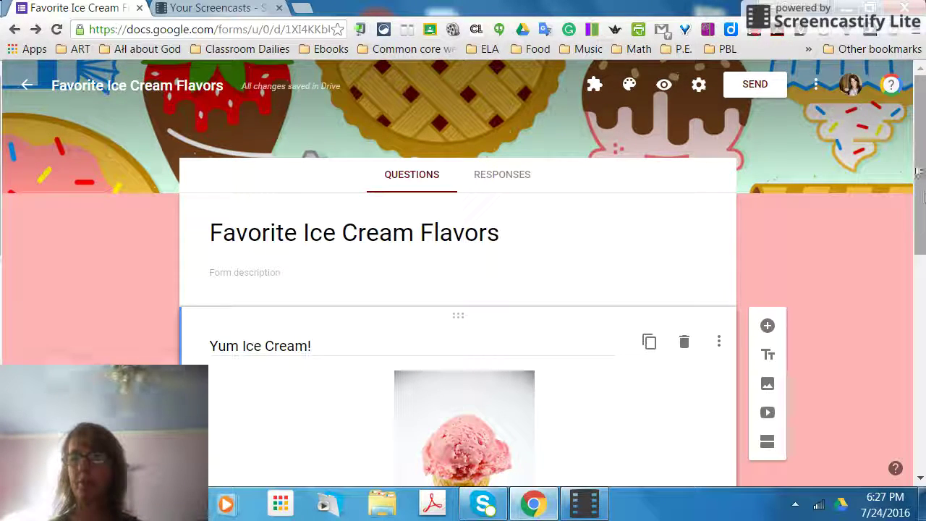
# - Preview the themed form as respondents see it and return to editing it
pyautogui.scroll(-1, 919, 201)
pyautogui.moveTo(919, 201); pyautogui.dragTo(922, 167)
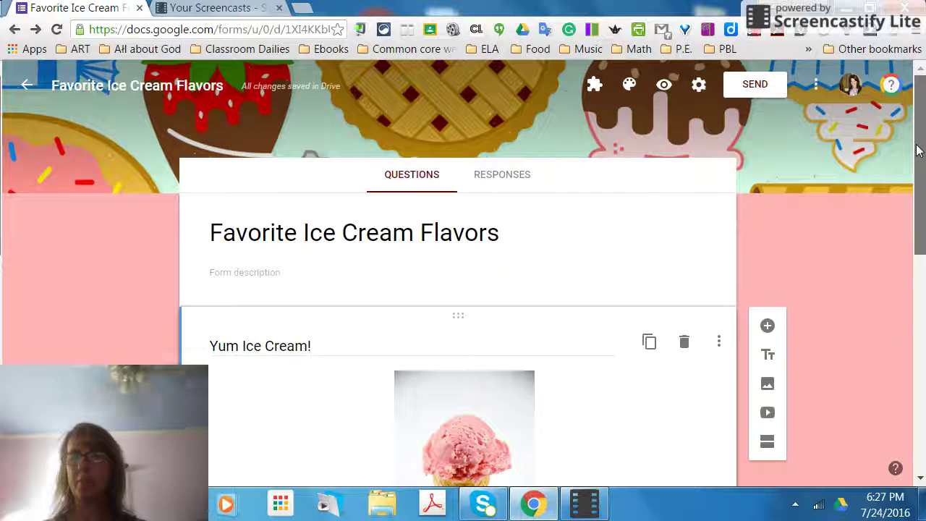
pyautogui.click(663, 86)
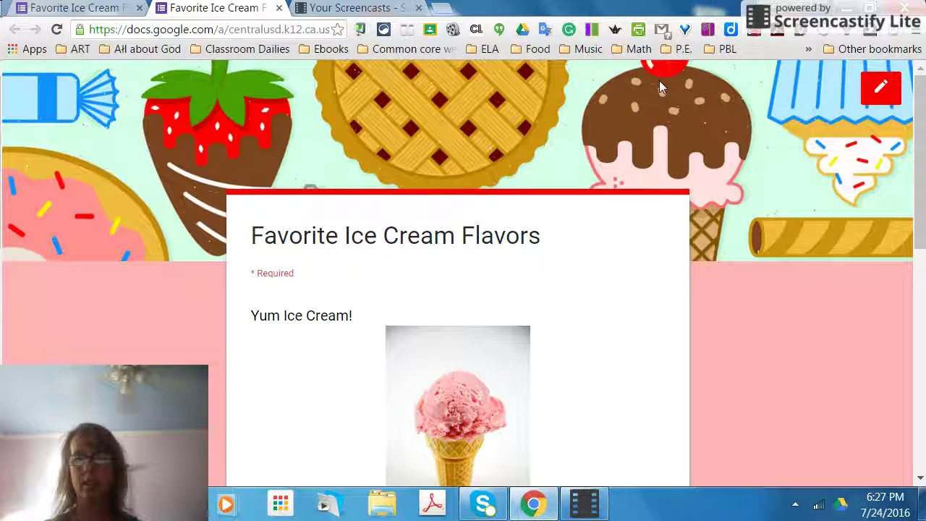
pyautogui.moveTo(919, 152)
pyautogui.mouseDown()
pyautogui.moveTo(922, 227)
pyautogui.moveTo(921, 119)
pyautogui.mouseUp()
pyautogui.click(878, 92)
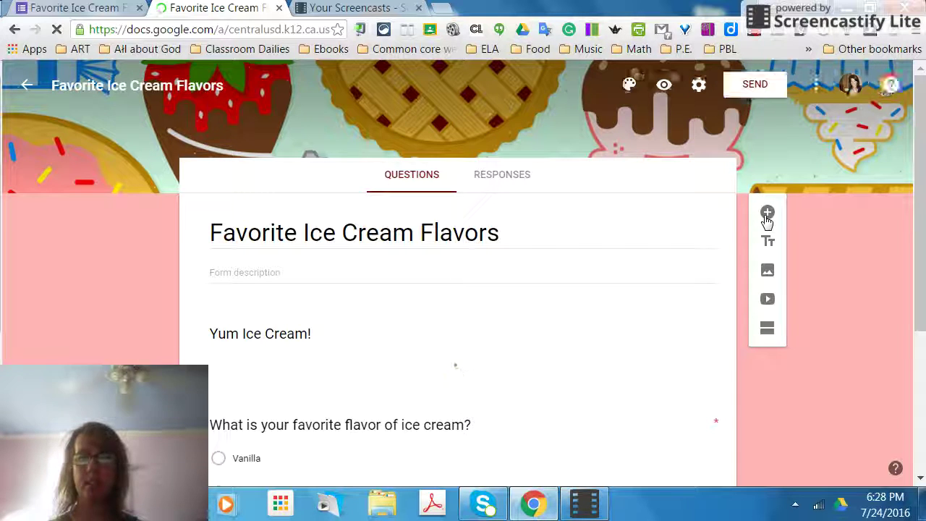
# - Add a required short-answer question titled "Name" directly beneath the form title
pyautogui.click(767, 215)
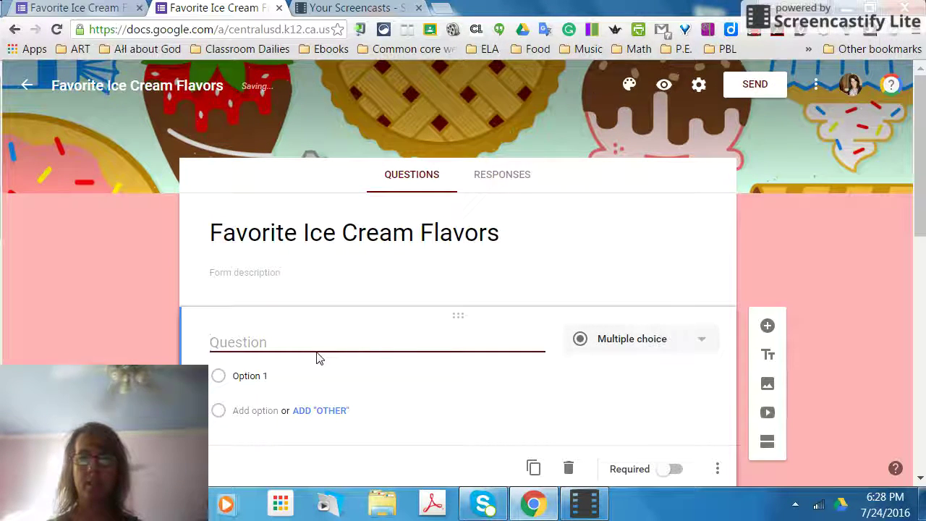
pyautogui.write('Name')
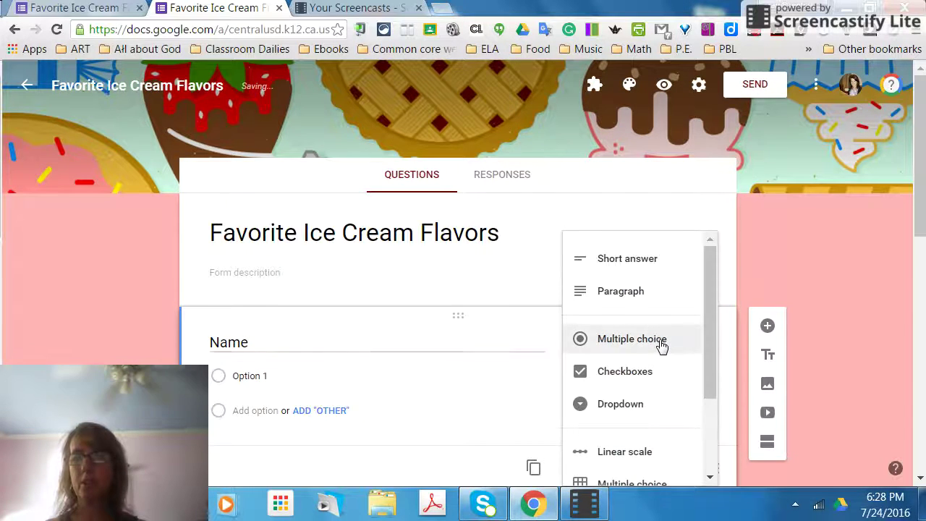
pyautogui.click(661, 347)
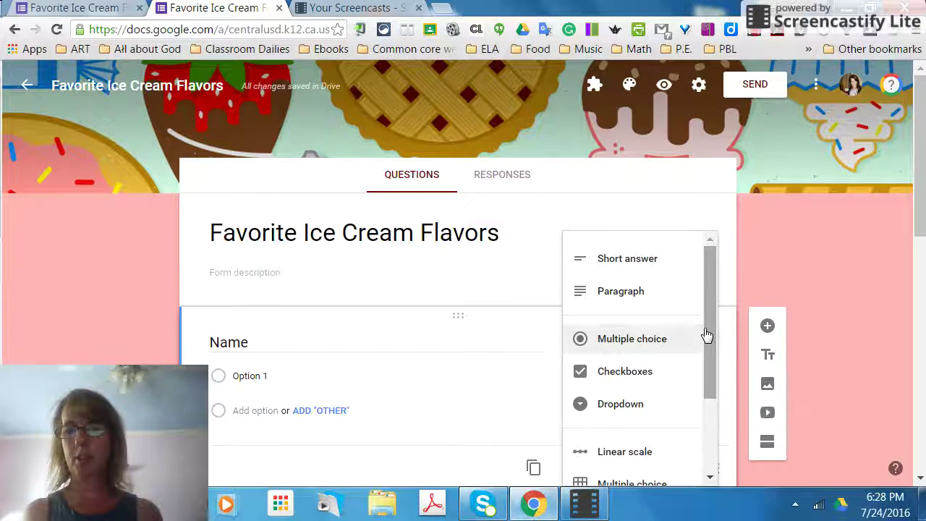
pyautogui.click(647, 260)
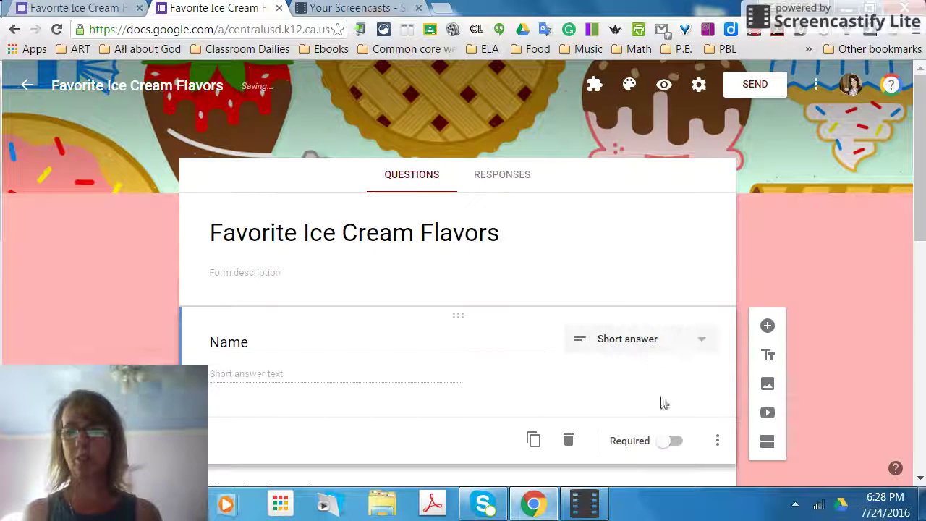
pyautogui.click(667, 442)
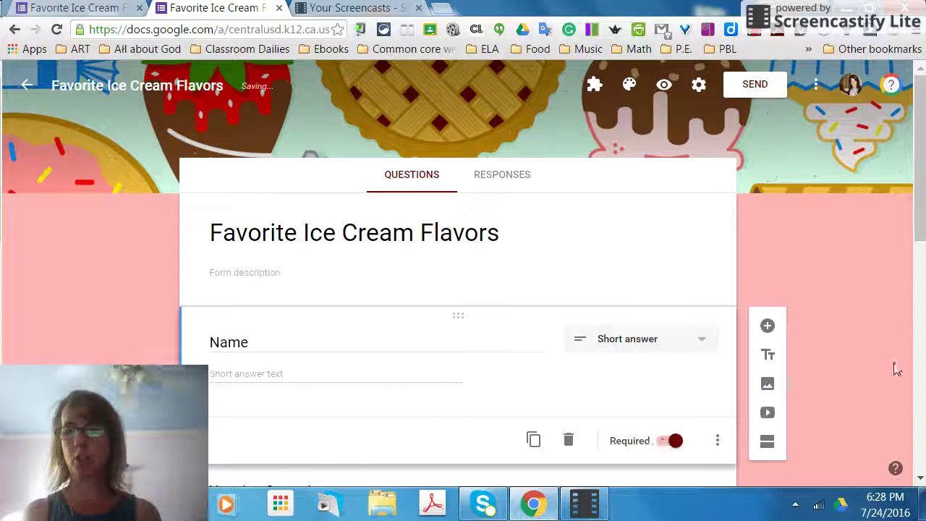
# - Allow respondents to see a summary of responses in the form settings and save the change
pyautogui.moveTo(916, 174)
pyautogui.mouseDown()
pyautogui.moveTo(913, 203)
pyautogui.moveTo(911, 168)
pyautogui.mouseUp()
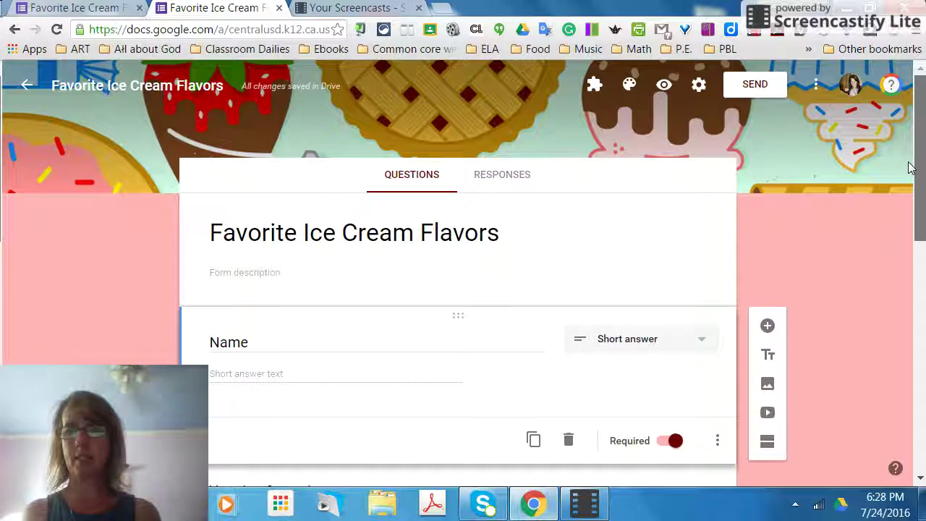
pyautogui.click(698, 86)
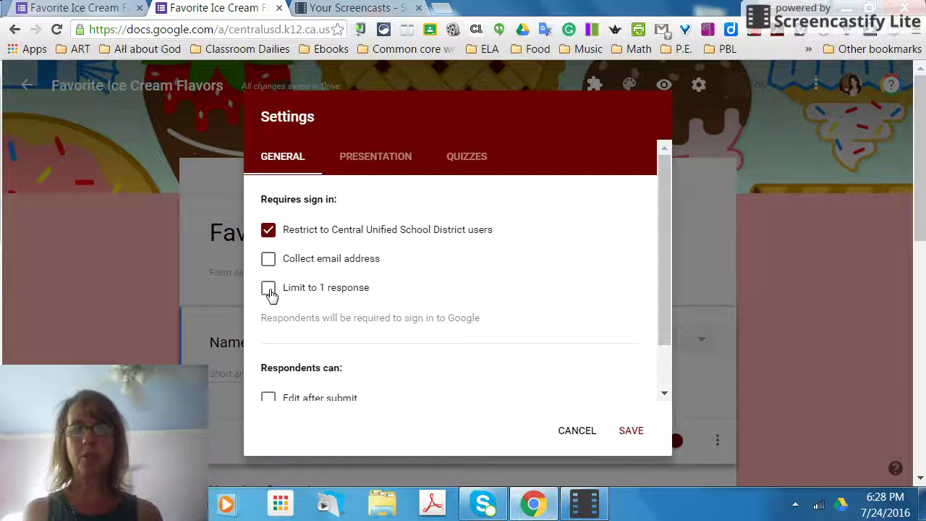
pyautogui.moveTo(659, 260); pyautogui.dragTo(658, 331)
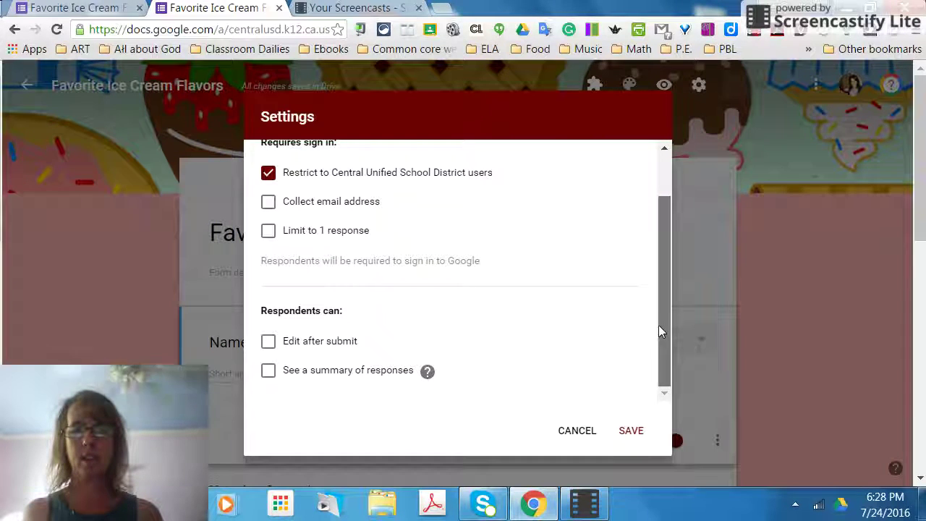
pyautogui.click(269, 372)
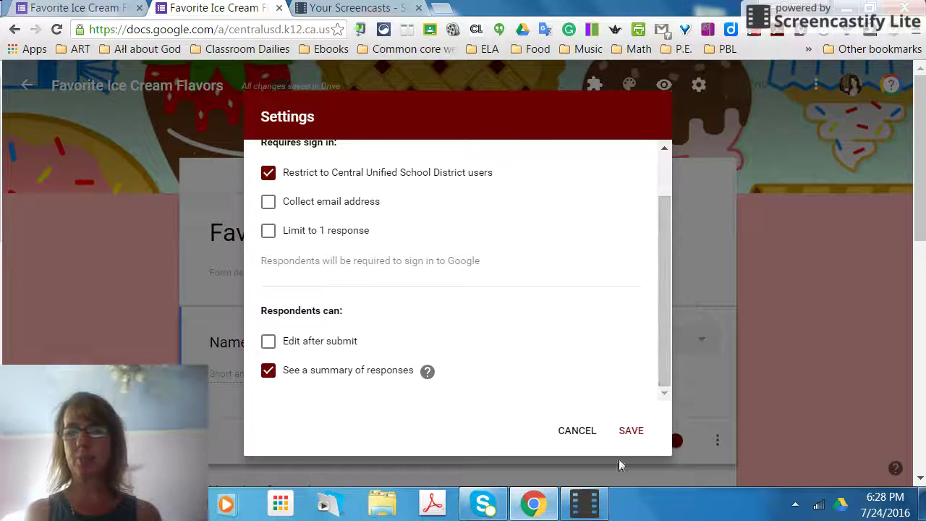
pyautogui.click(630, 433)
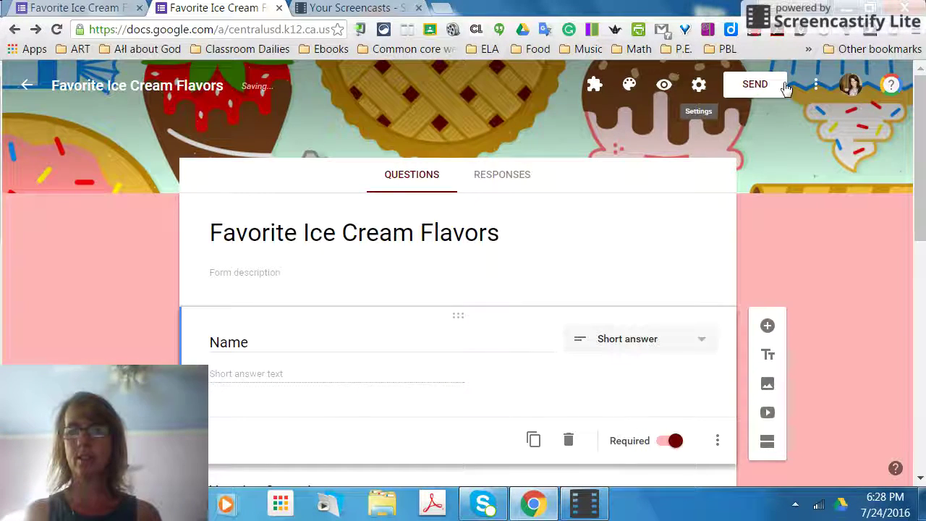
# - Display the form's shortened share link in the sending options and close them
pyautogui.click(760, 85)
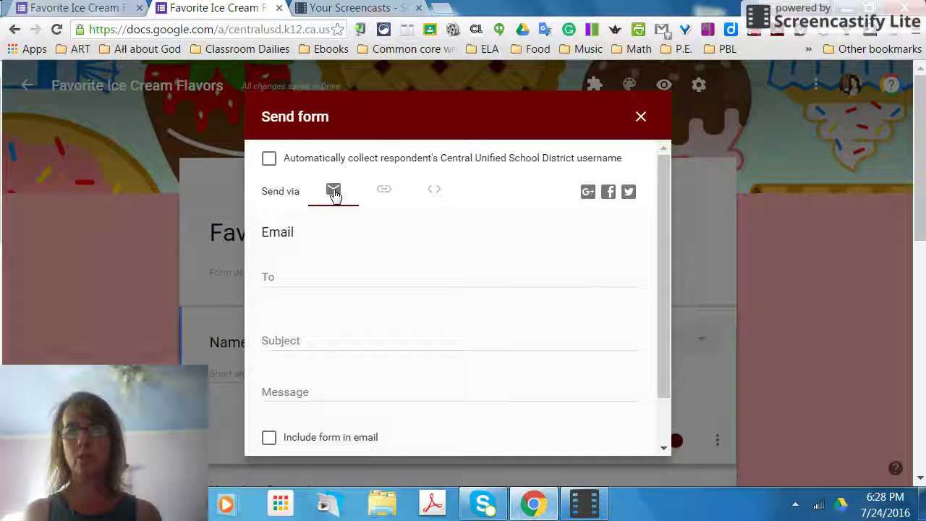
pyautogui.click(382, 191)
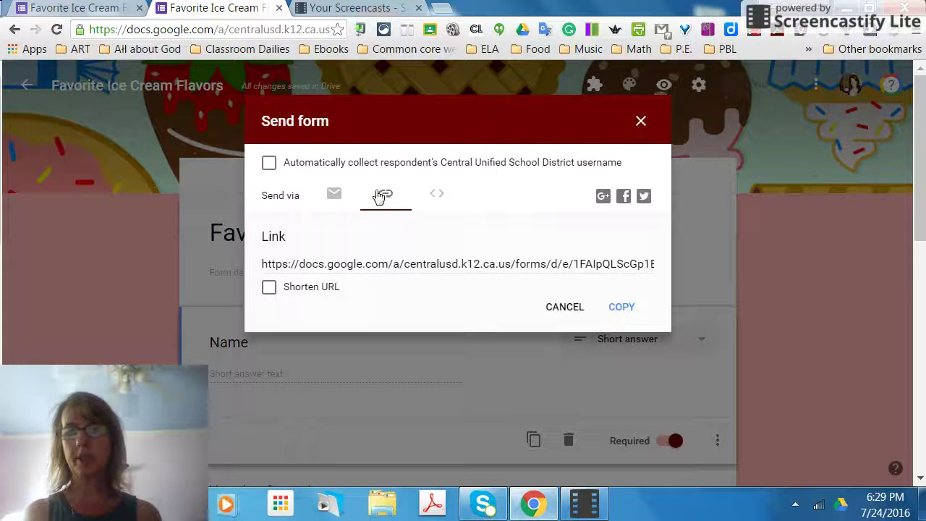
pyautogui.click(269, 288)
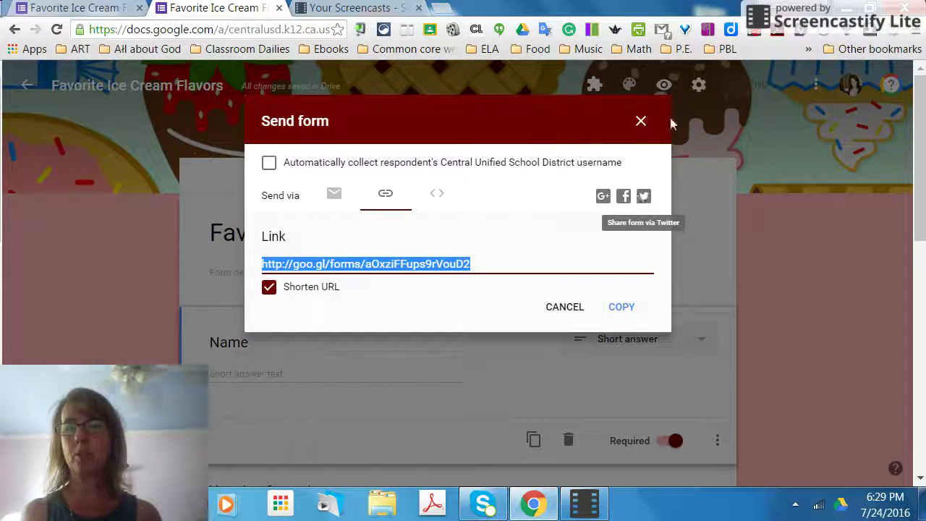
pyautogui.click(637, 124)
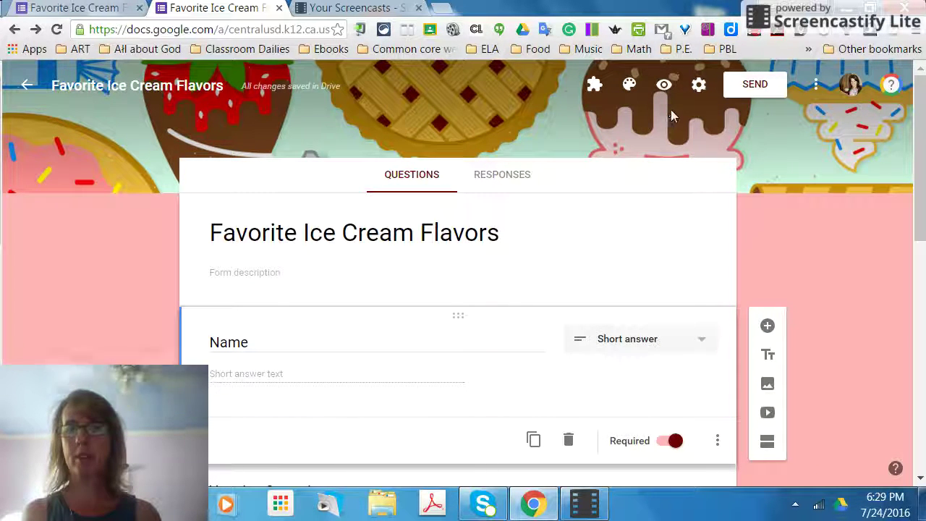
# - Preview the form and submit a response with the respondent's name, Other as the flavor choice and "Coffee" as the favorite flavor
pyautogui.click(662, 87)
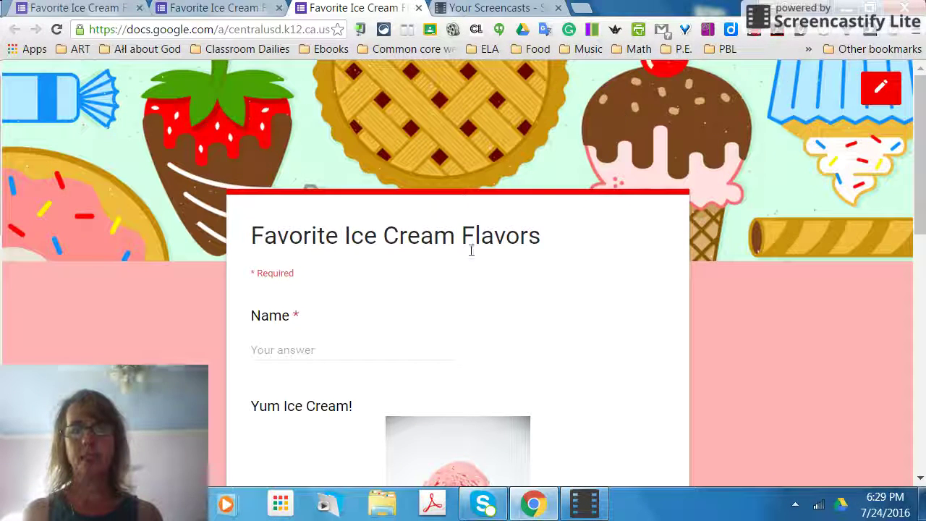
pyautogui.click(297, 355)
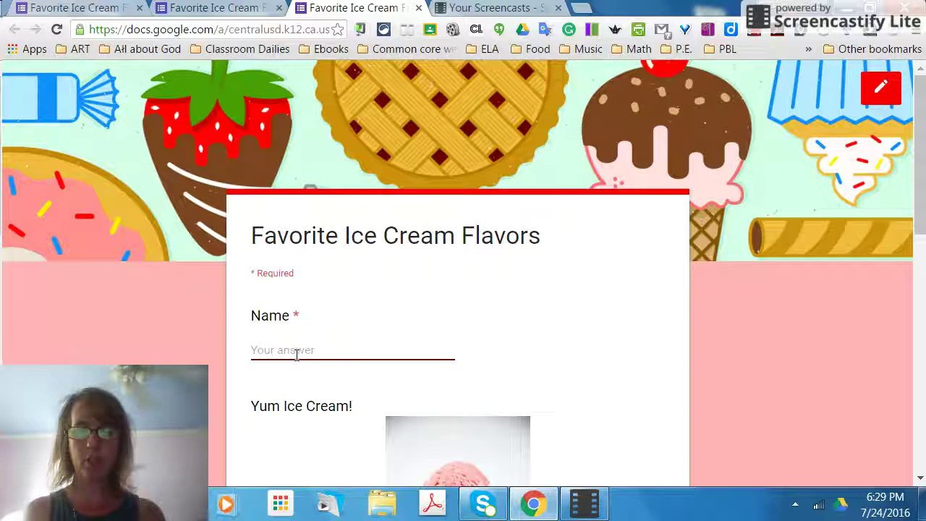
pyautogui.write('Mrs. Carr')
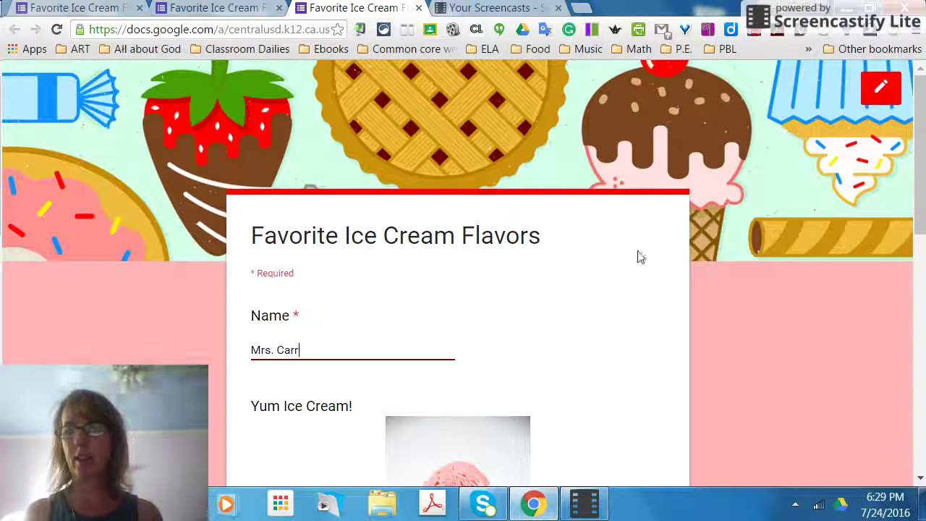
pyautogui.moveTo(920, 152); pyautogui.dragTo(925, 320)
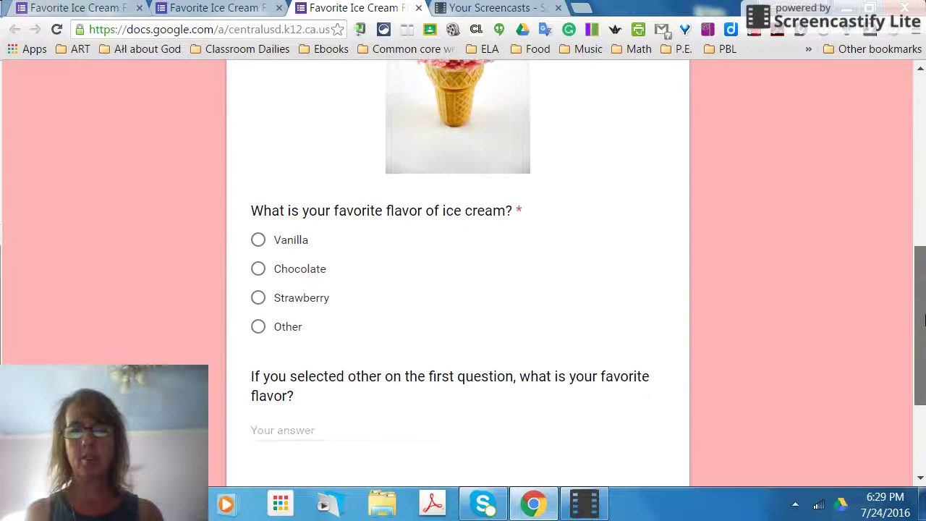
pyautogui.click(258, 327)
pyautogui.click(300, 428)
pyautogui.write('Coffee')
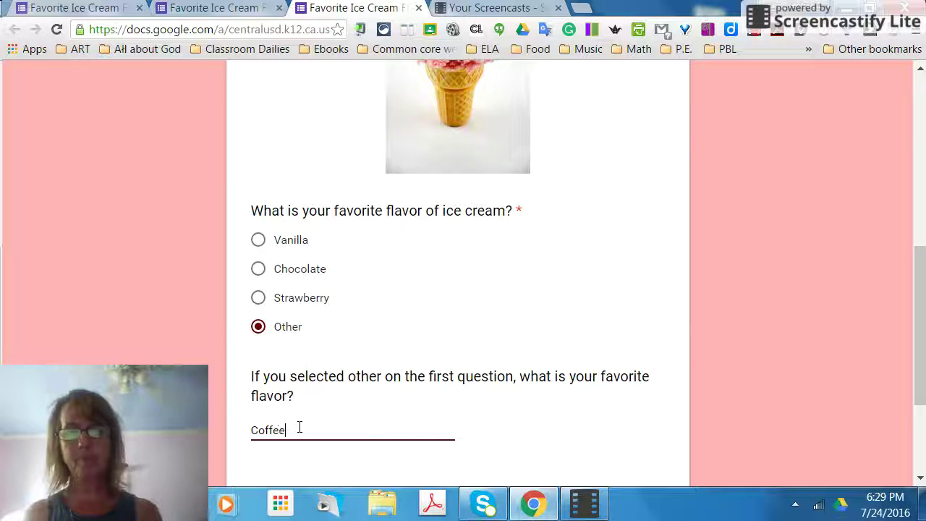
pyautogui.moveTo(918, 304); pyautogui.dragTo(919, 371)
pyautogui.click(262, 330)
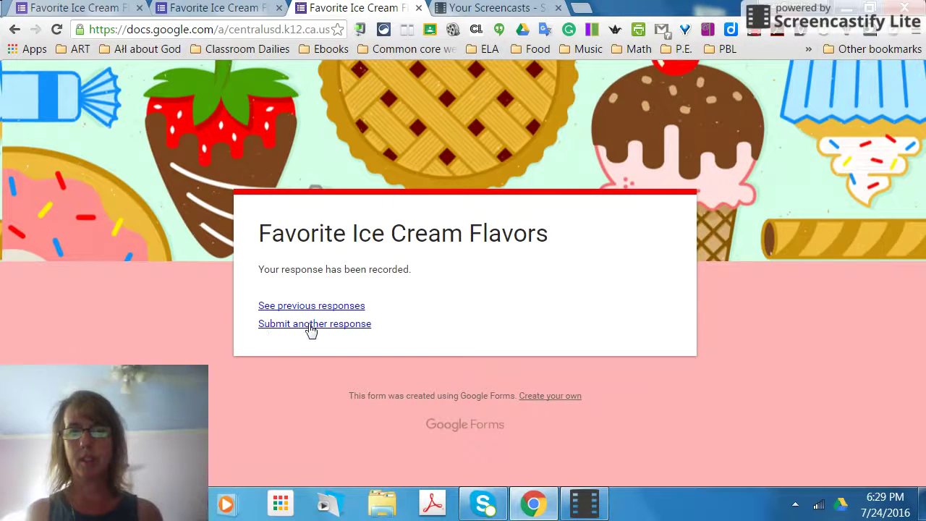
# - Submit another response with the respondent's first name and Vanilla as the favorite ice cream flavor
pyautogui.click(313, 326)
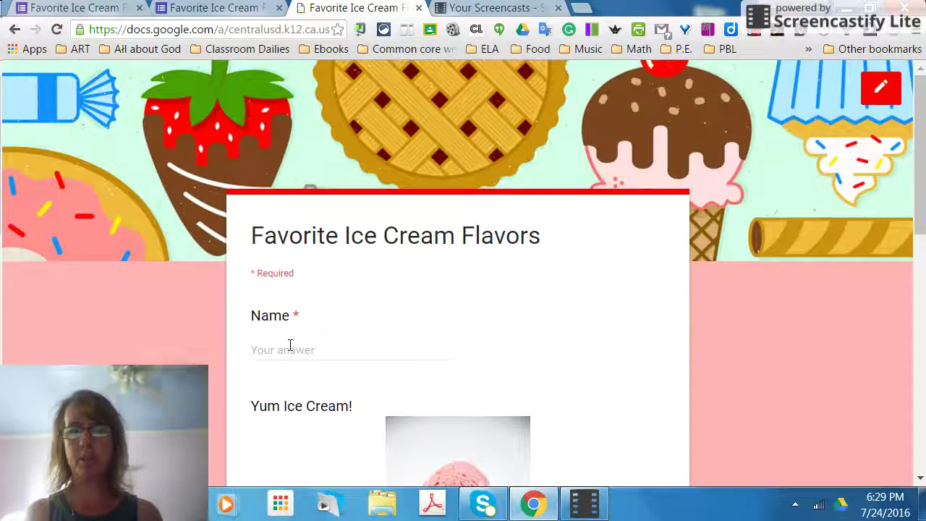
pyautogui.click(289, 345)
pyautogui.write('Doug')
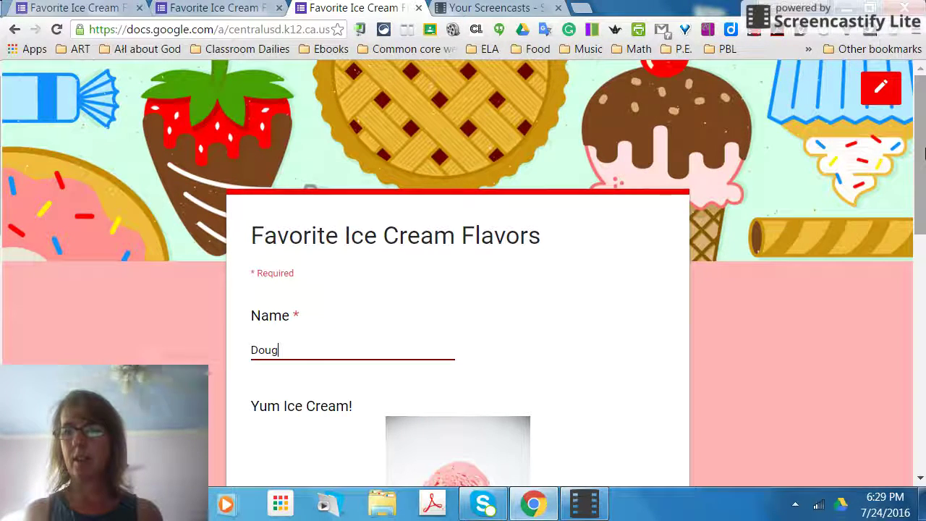
pyautogui.moveTo(923, 153); pyautogui.dragTo(922, 239)
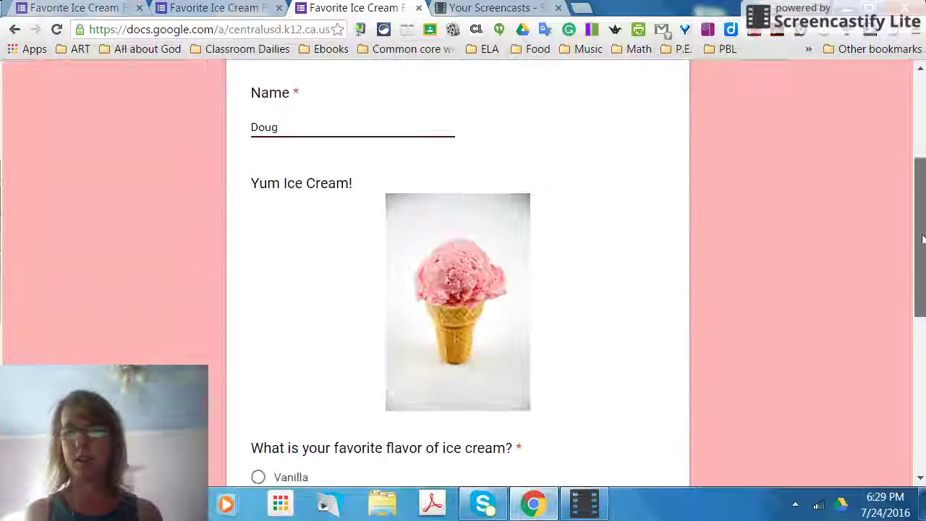
pyautogui.click(258, 469)
pyautogui.moveTo(920, 238); pyautogui.dragTo(921, 383)
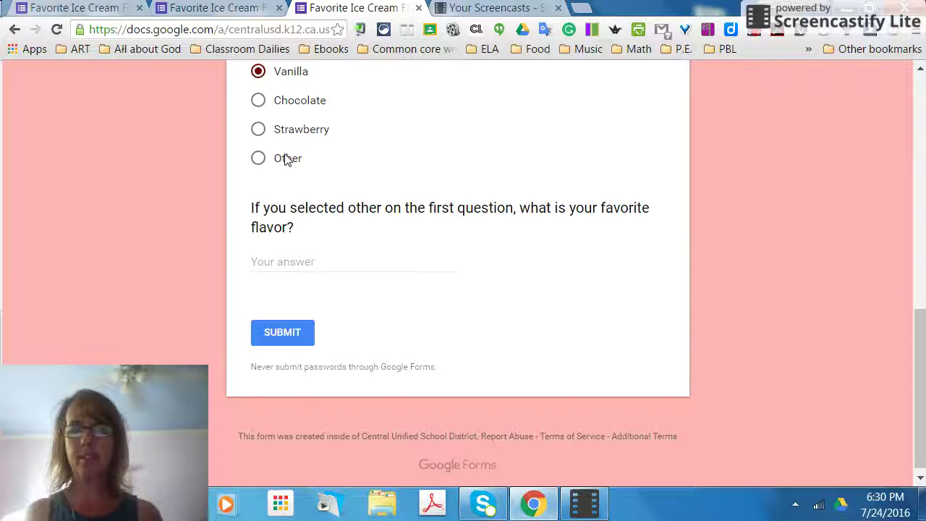
pyautogui.click(276, 340)
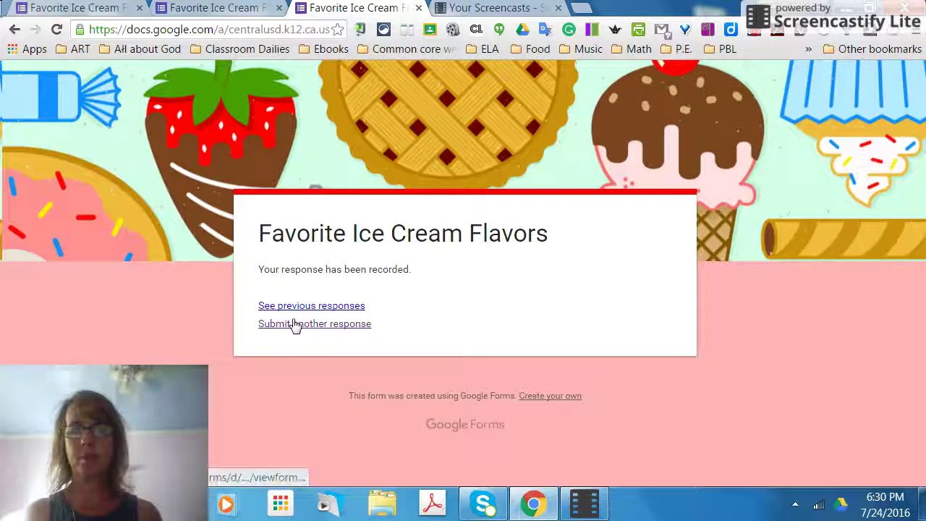
# - Submit a further response with a different respondent's first name and Chocolate as the favorite flavor
pyautogui.click(300, 325)
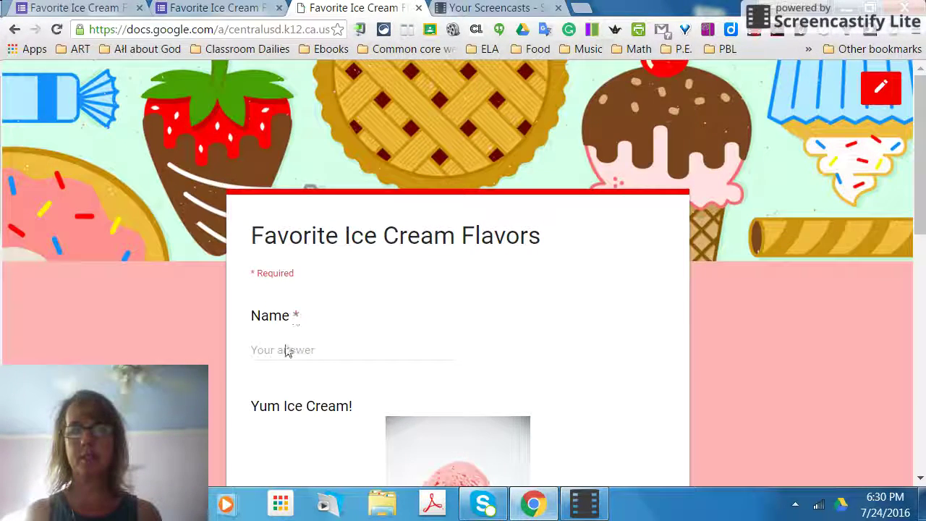
pyautogui.click(285, 348)
pyautogui.write('Candy')
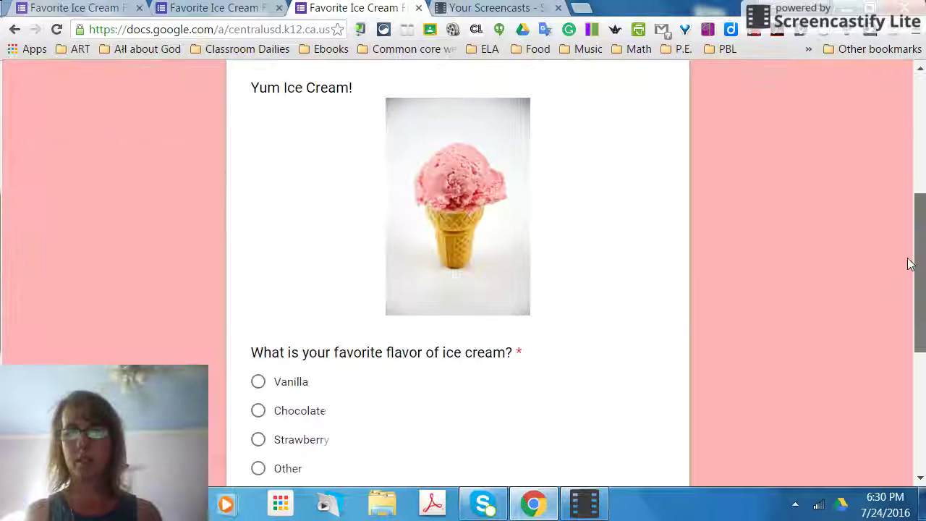
pyautogui.moveTo(919, 145); pyautogui.dragTo(910, 283)
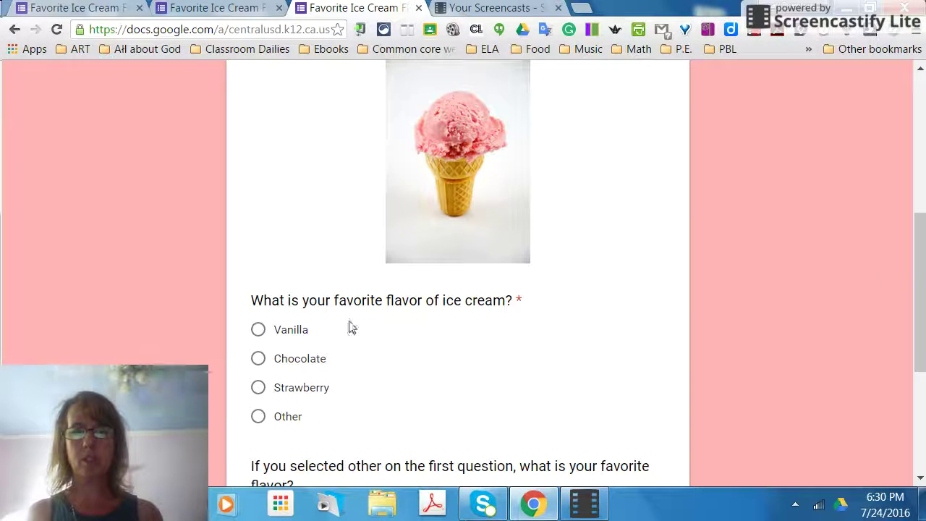
pyautogui.click(257, 359)
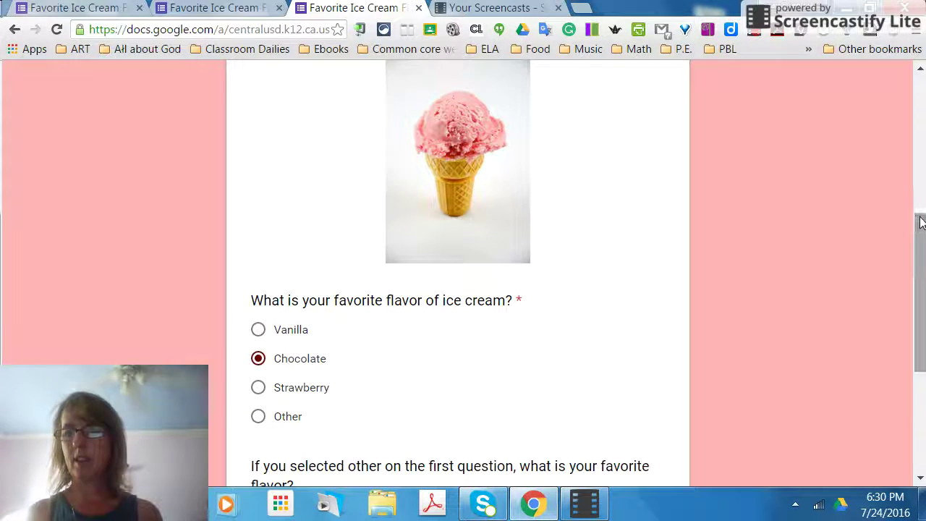
pyautogui.moveTo(919, 293); pyautogui.dragTo(919, 358)
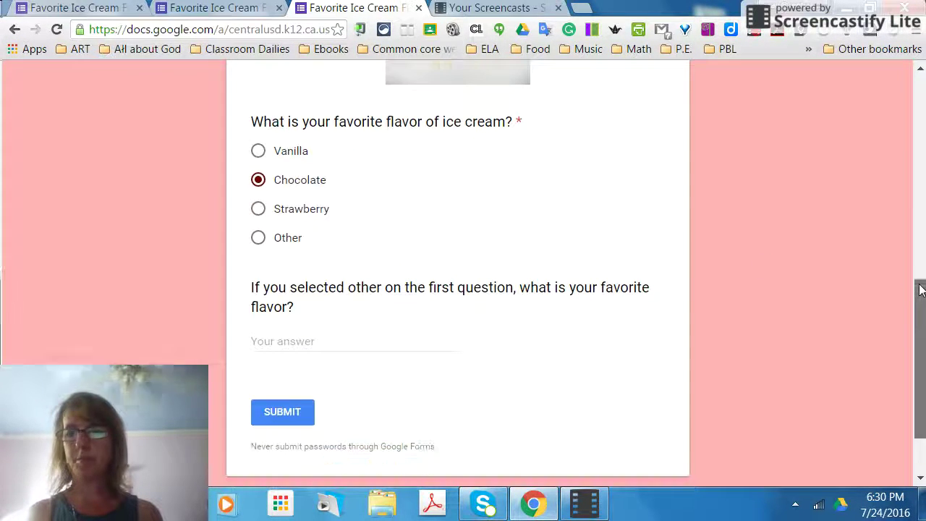
pyautogui.click(273, 419)
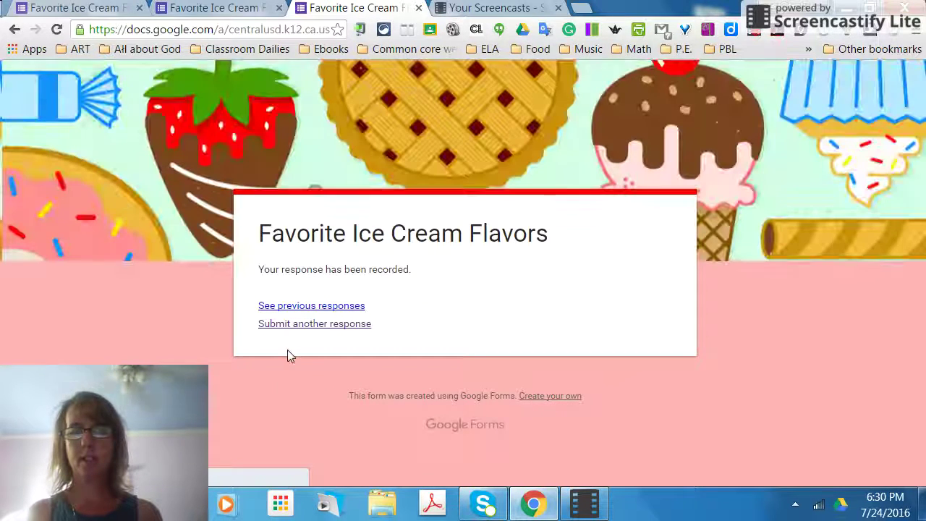
# - Start another response, choose Strawberry as the favorite flavor and try to submit it with the name left blank
pyautogui.click(302, 325)
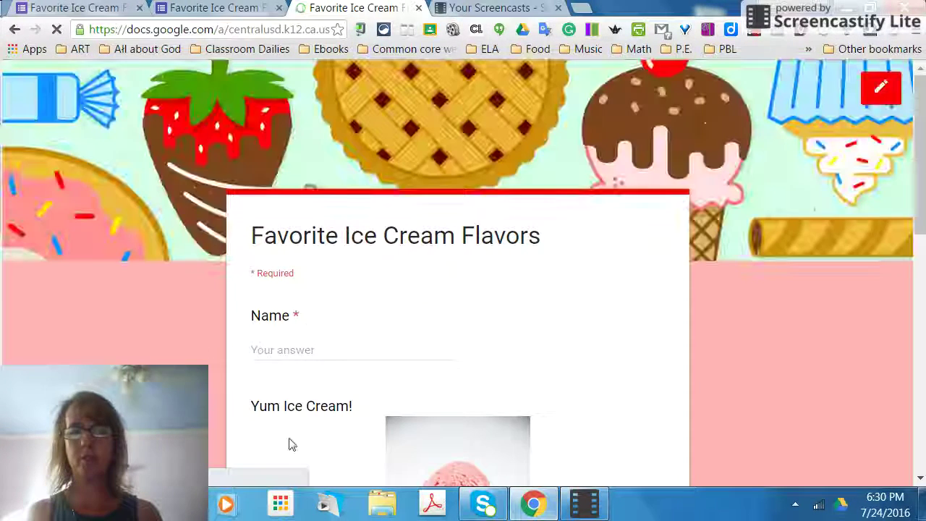
pyautogui.moveTo(918, 186); pyautogui.dragTo(919, 344)
pyautogui.click(258, 342)
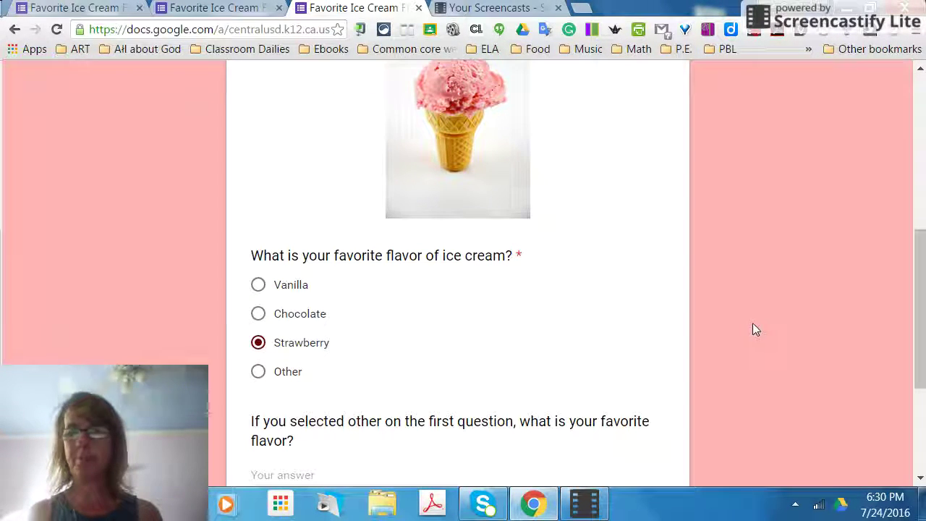
pyautogui.scroll(-3, 323, 302)
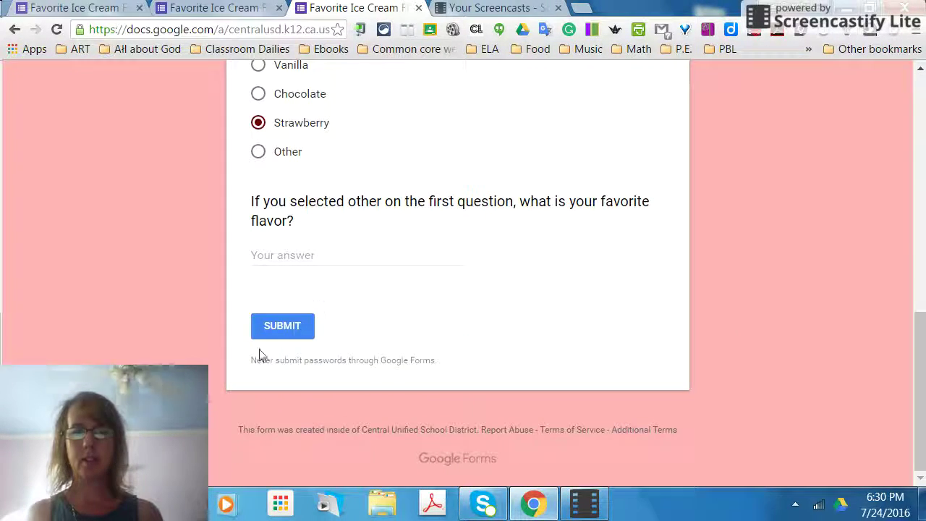
pyautogui.click(283, 329)
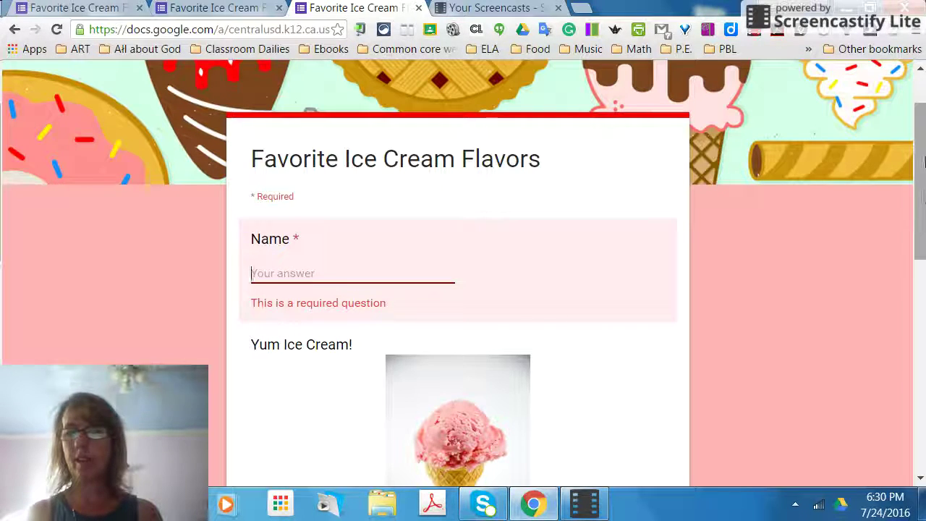
# - Fill in the required name with the respondent's capitalized first name and submit the Strawberry response
pyautogui.scroll(1, 920, 166)
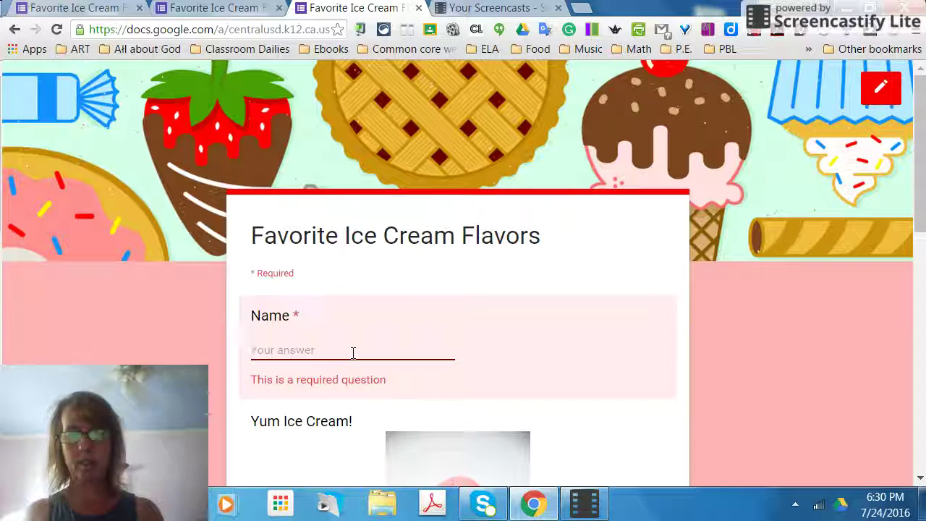
pyautogui.write('favian')
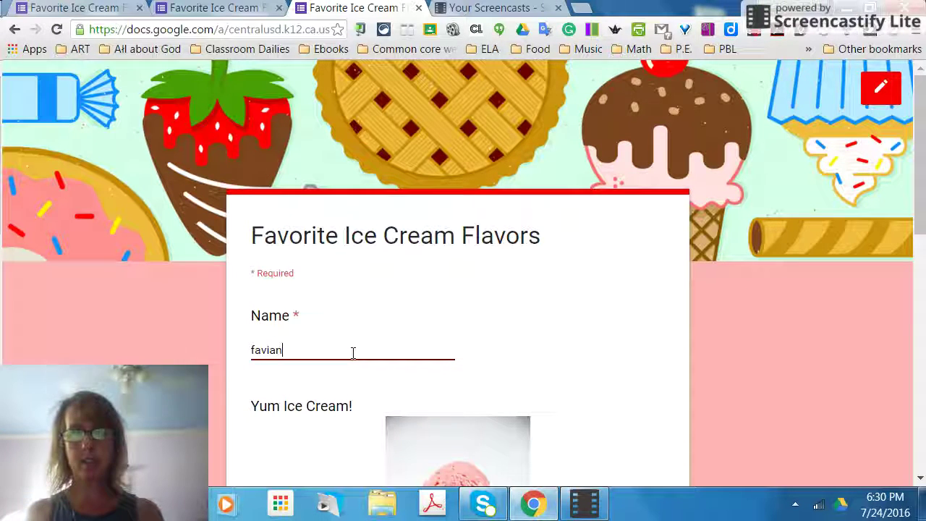
pyautogui.press('BackSpace')
pyautogui.press('BackSpace')
pyautogui.press('BackSpace')
pyautogui.press('BackSpace')
pyautogui.press('BackSpace')
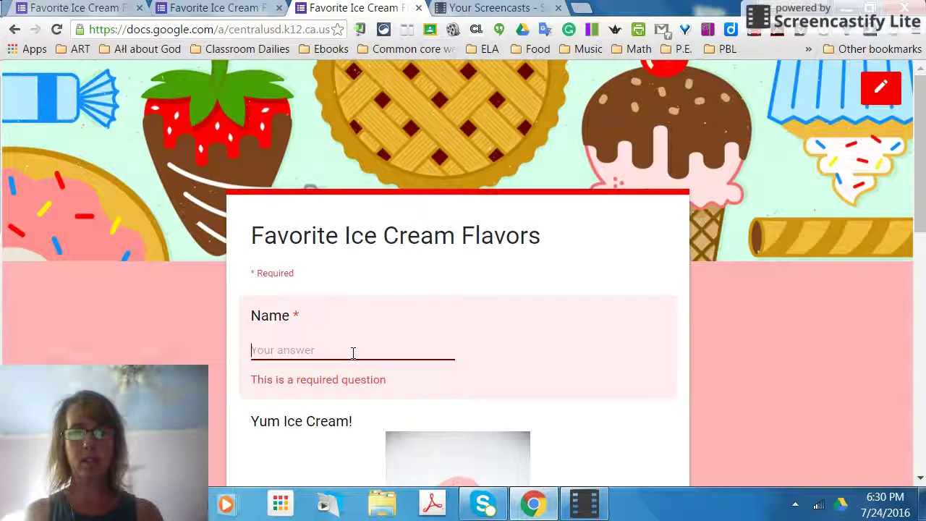
pyautogui.write('Fav')
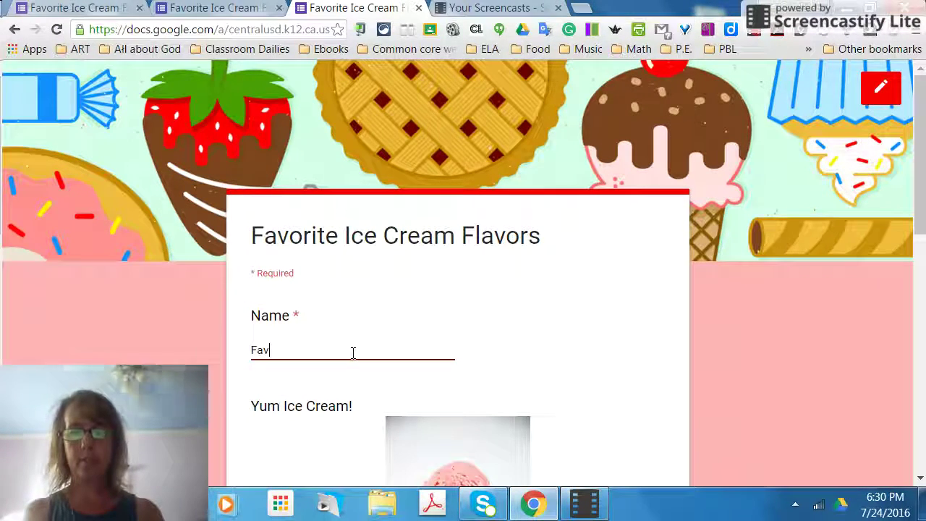
pyautogui.write('ian')
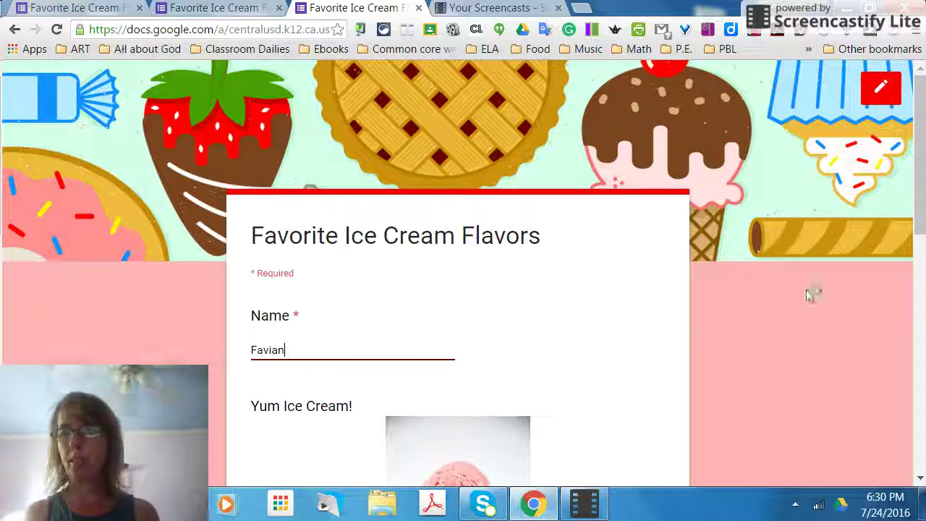
pyautogui.scroll(-2, 920, 246)
pyautogui.scroll(-7, 920, 267)
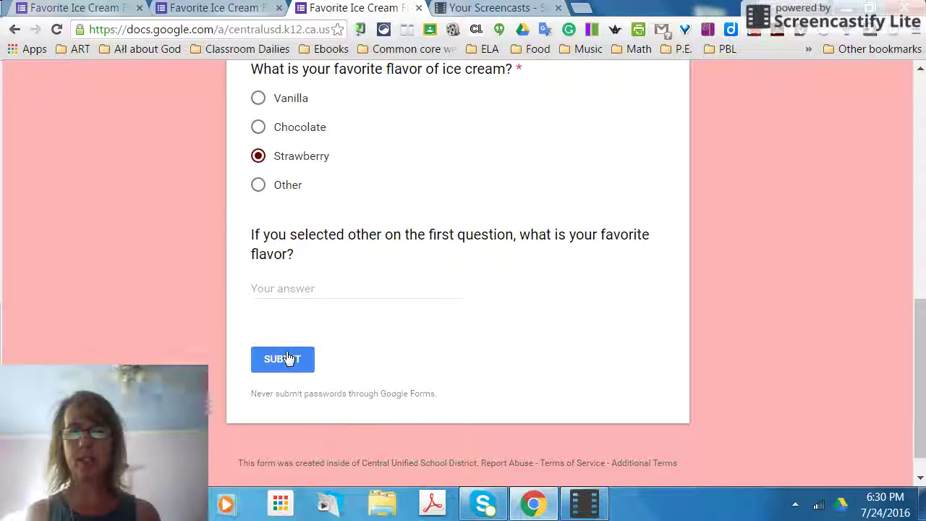
pyautogui.click(287, 358)
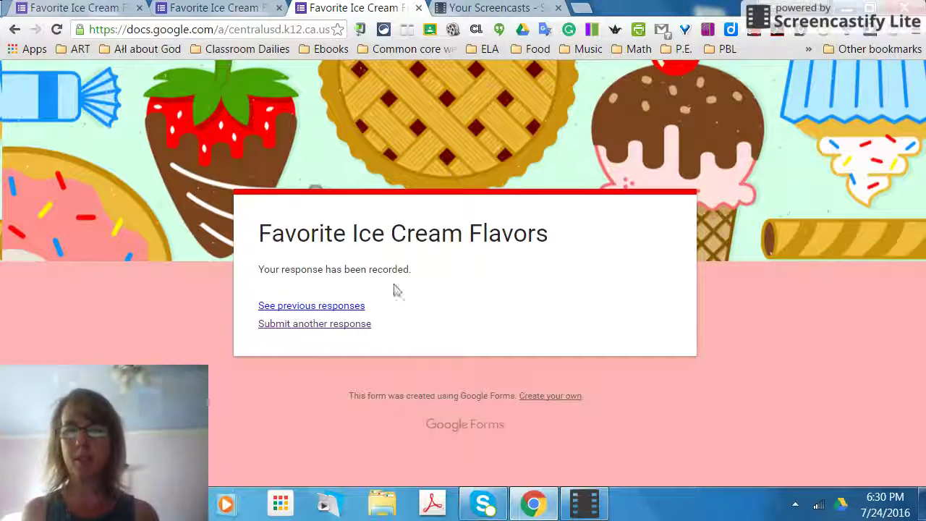
# - Show the summary of previous responses and review the submitted names and the flavor pie chart
pyautogui.click(293, 307)
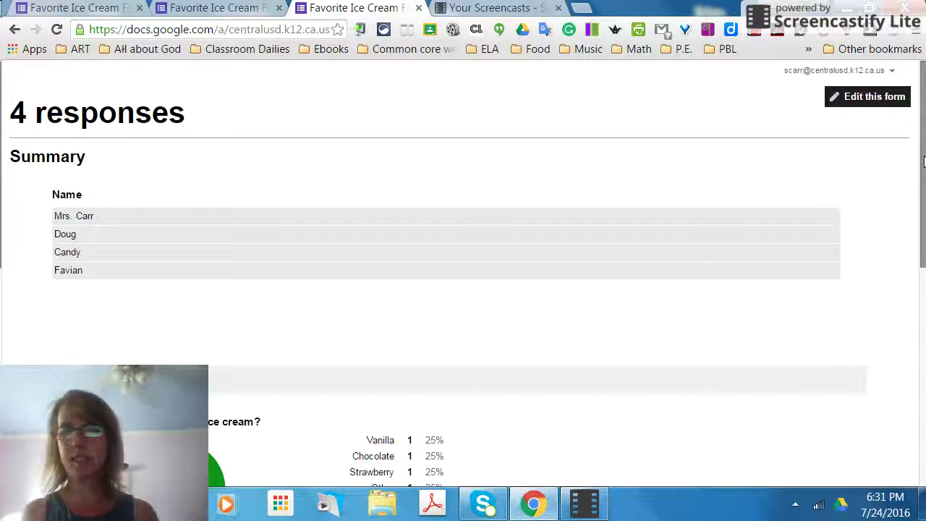
pyautogui.moveTo(923, 161); pyautogui.dragTo(925, 261)
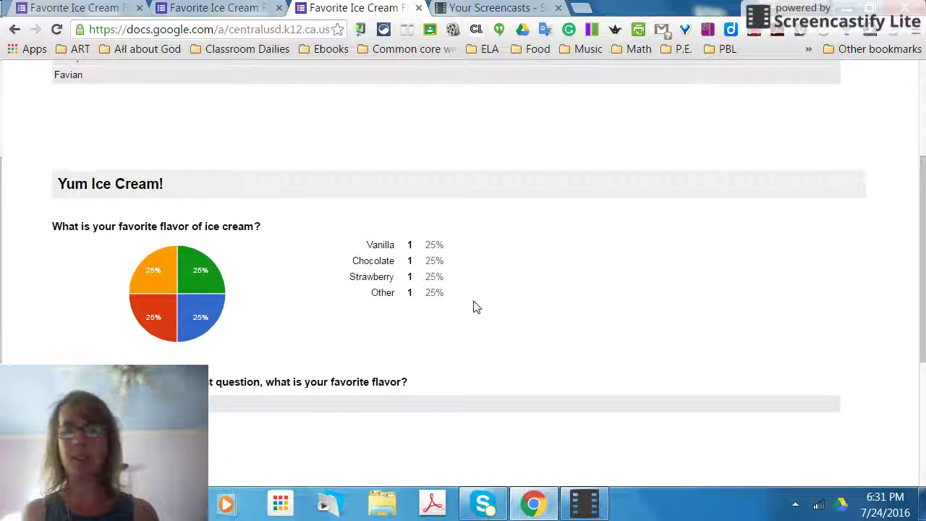
pyautogui.moveTo(923, 234); pyautogui.dragTo(913, 140)
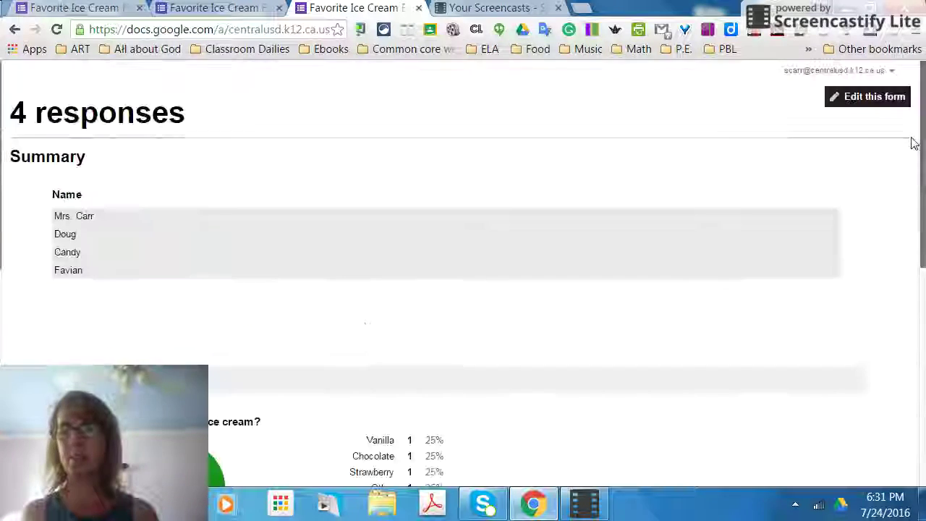
# - Return to editing the form and look through the summary of its collected responses
pyautogui.click(858, 99)
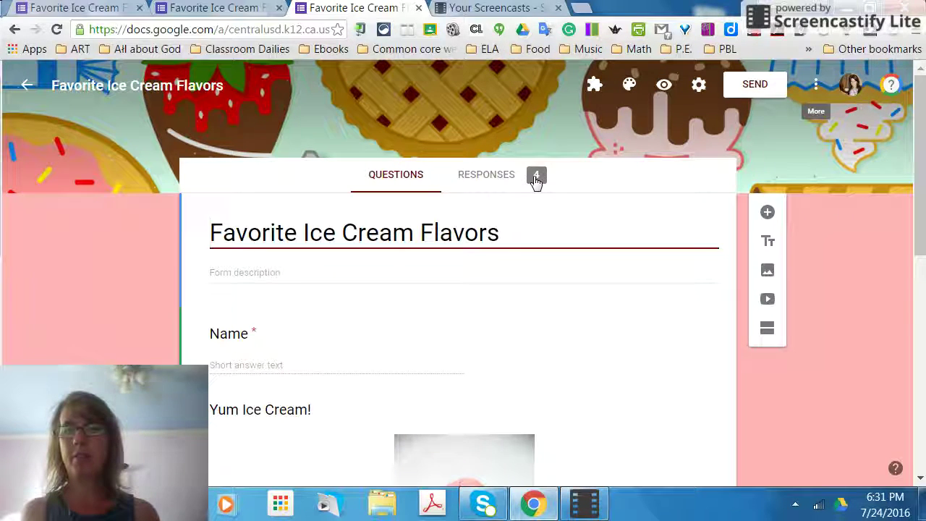
pyautogui.click(536, 179)
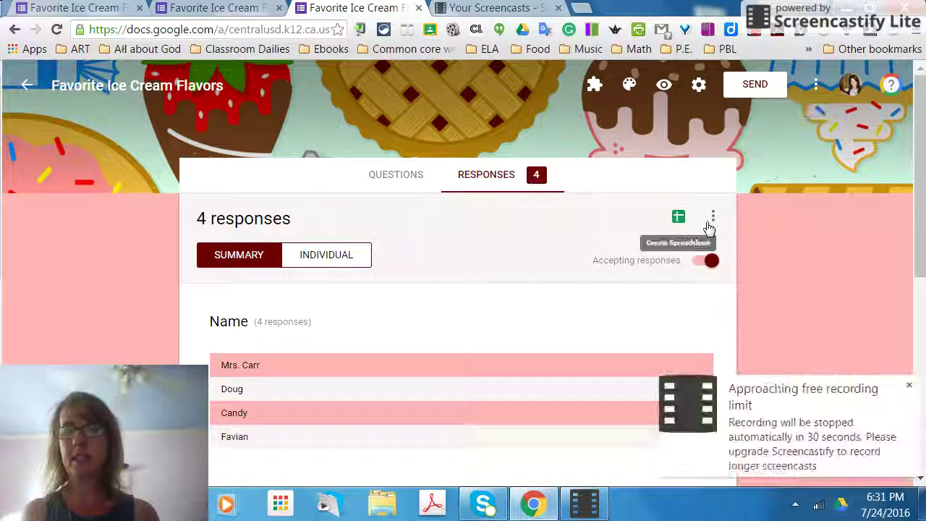
pyautogui.moveTo(921, 159); pyautogui.dragTo(921, 253)
pyautogui.scroll(2, 626, 183)
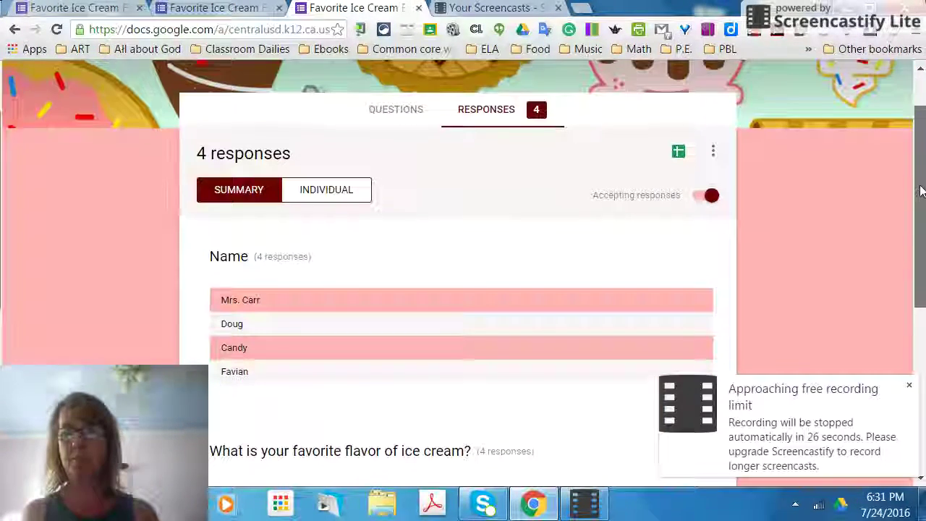
# - Create a new spreadsheet named "Favorite Ice Cream Flavors (Responses)" as the response destination and dismiss the recording-limit notification
pyautogui.click(677, 151)
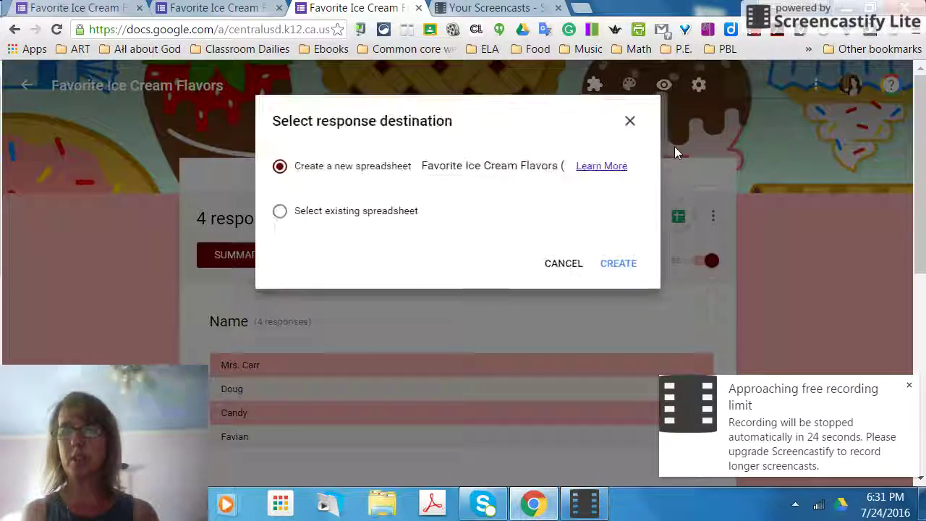
pyautogui.click(623, 264)
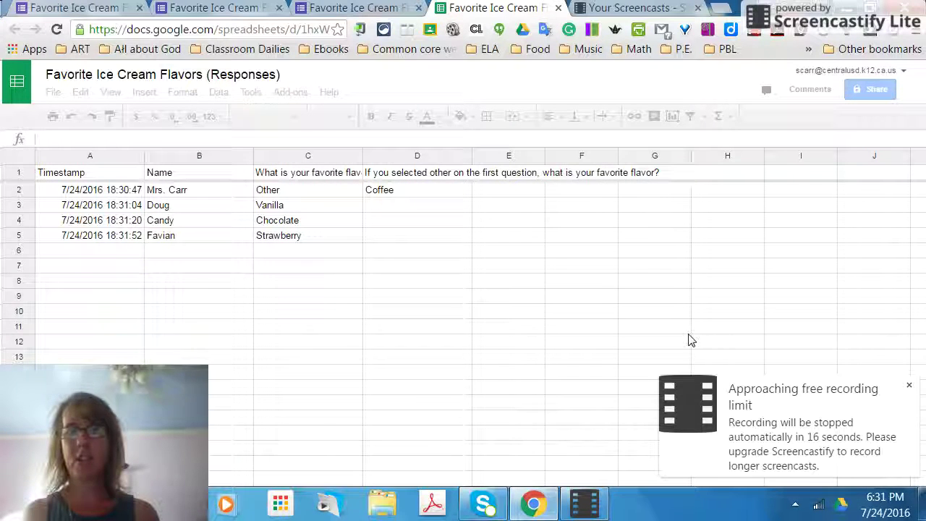
pyautogui.click(910, 387)
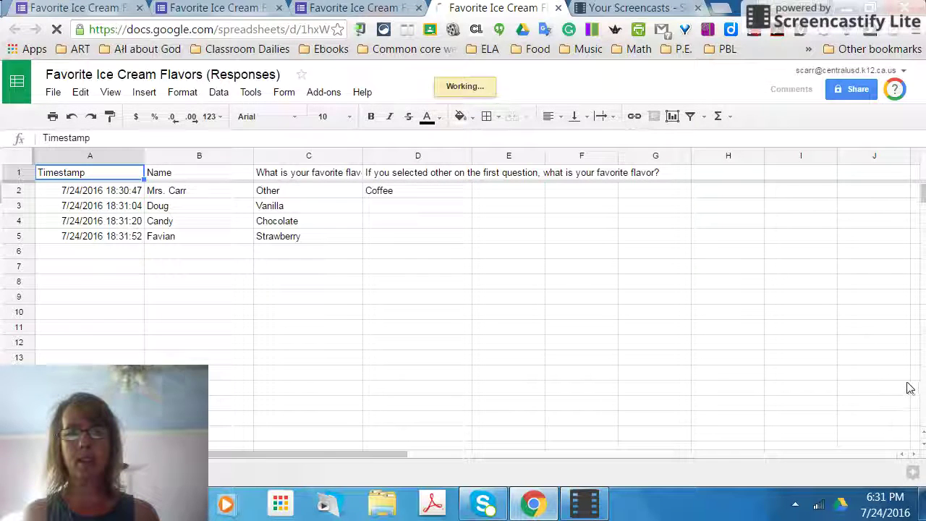